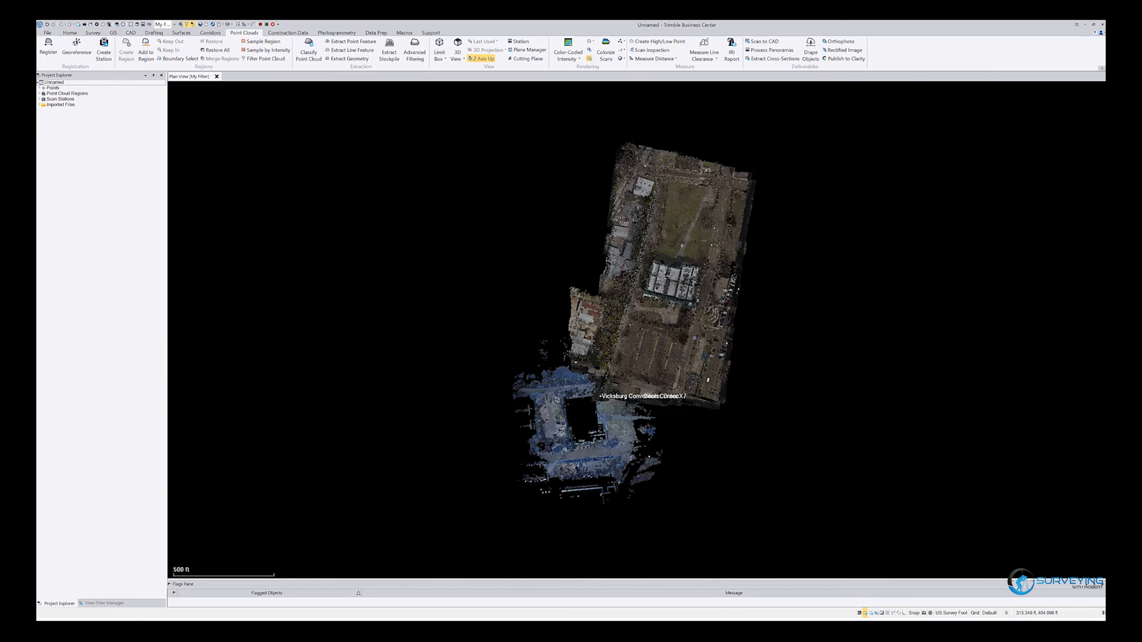
Create point 100 on the Points layer at the outer corner of the blue-and-white accessible parking stripes in the drone point cloud.
scroll(706, 263, up, 10)
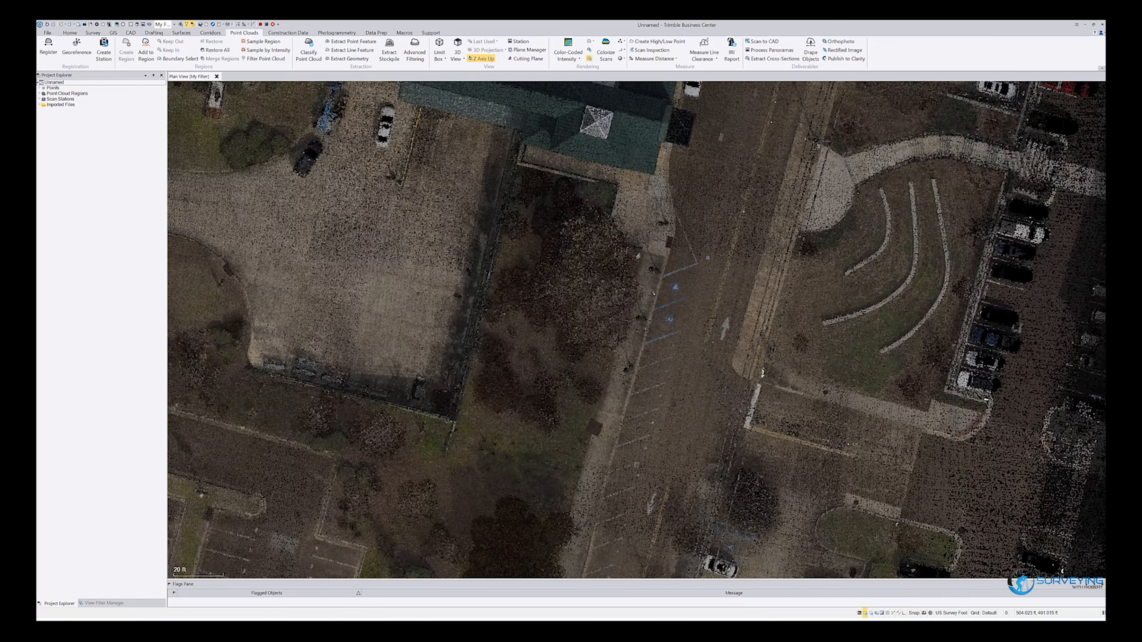
scroll(686, 270, up, 1)
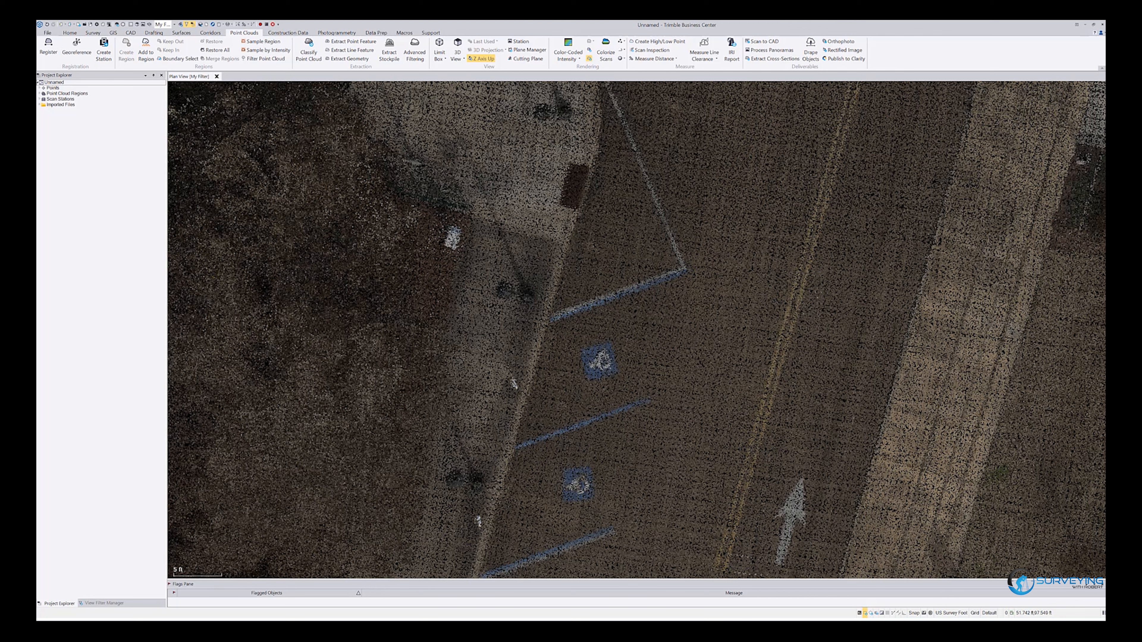
click(130, 33)
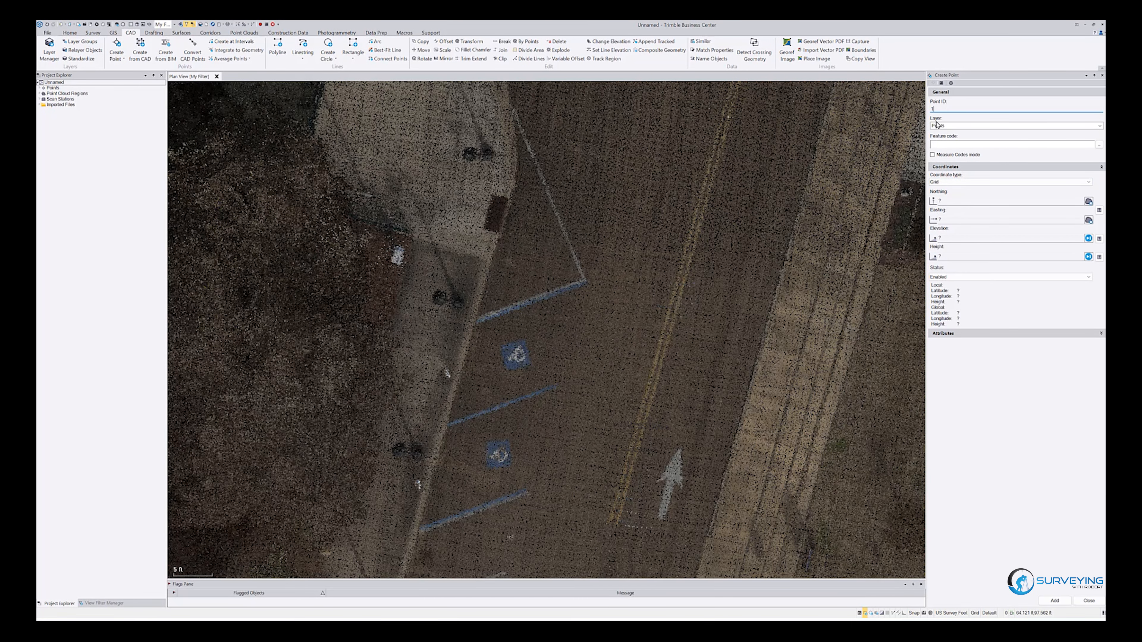
click(946, 200)
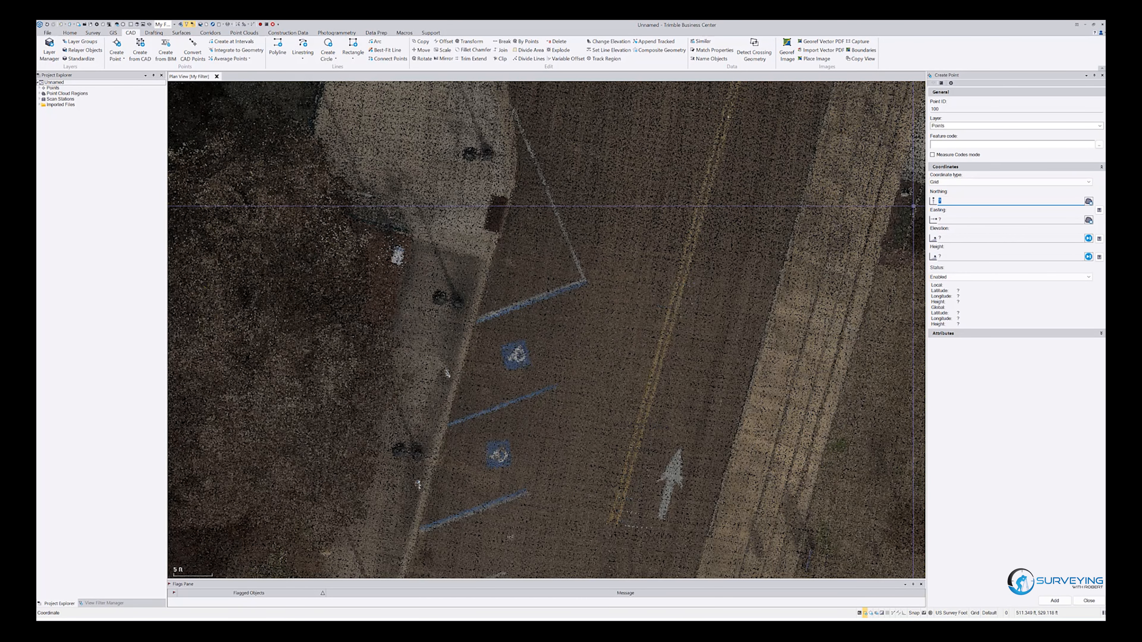
click(586, 283)
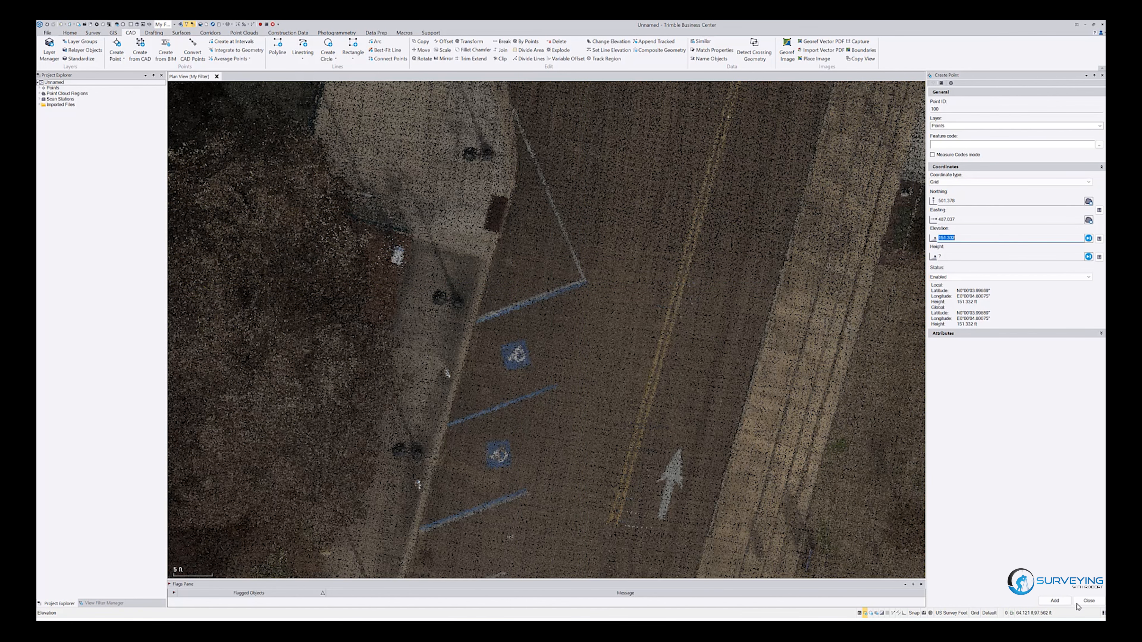
click(1054, 600)
Create point 101 in the drone point cloud at the white parking stripe corner farther along the same street.
scroll(552, 410, down, 2)
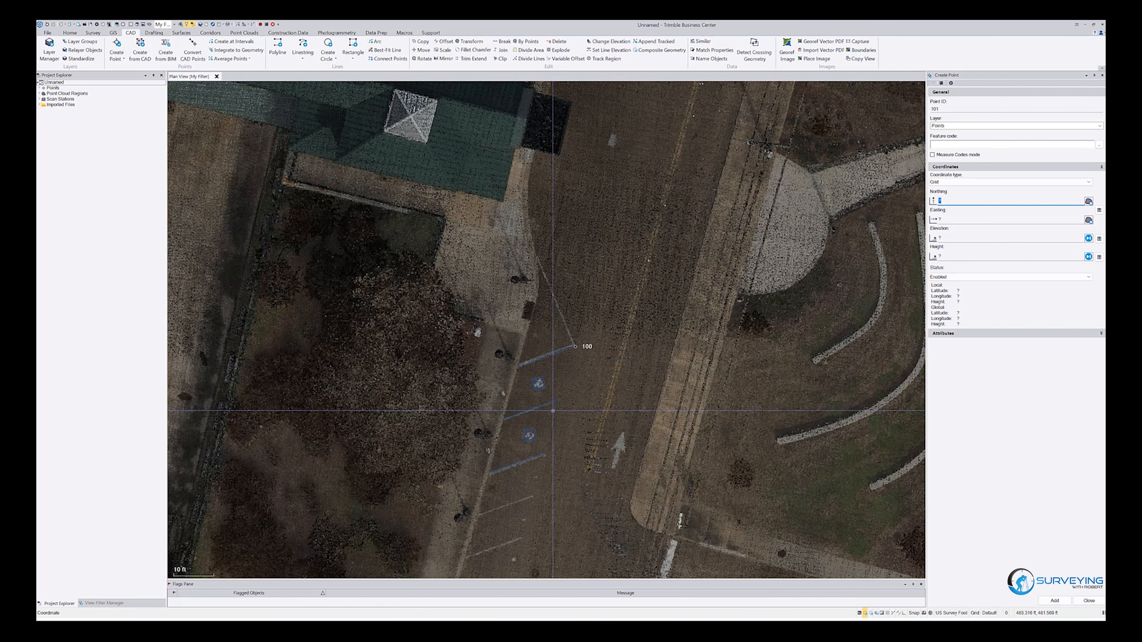
scroll(552, 410, down, 5)
scroll(584, 405, up, 5)
click(584, 382)
click(1054, 600)
Create point 102 in the drone point cloud at the corner of the brown end of the white-topped rectangular structure on the lawn.
scroll(546, 330, down, 5)
scroll(364, 332, up, 6)
click(538, 366)
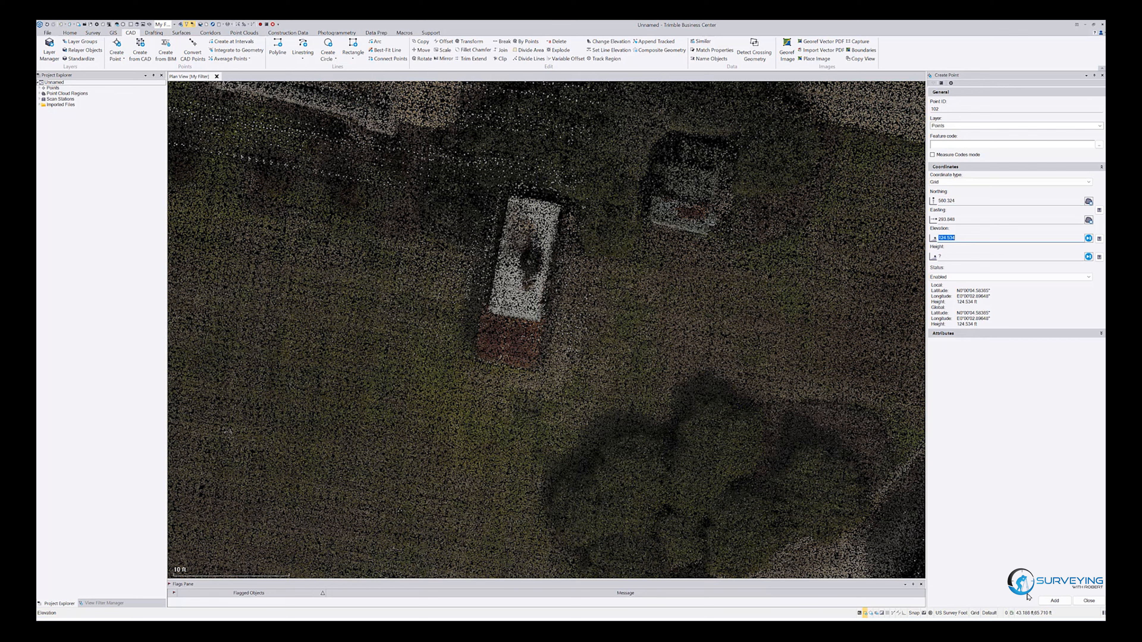
click(1058, 600)
Start georeferencing the scan and choose Vicksburg Convention Center X7 as the dataset to transform.
scroll(659, 281, down, 6)
scroll(650, 281, down, 2)
scroll(541, 416, up, 8)
scroll(514, 424, up, 8)
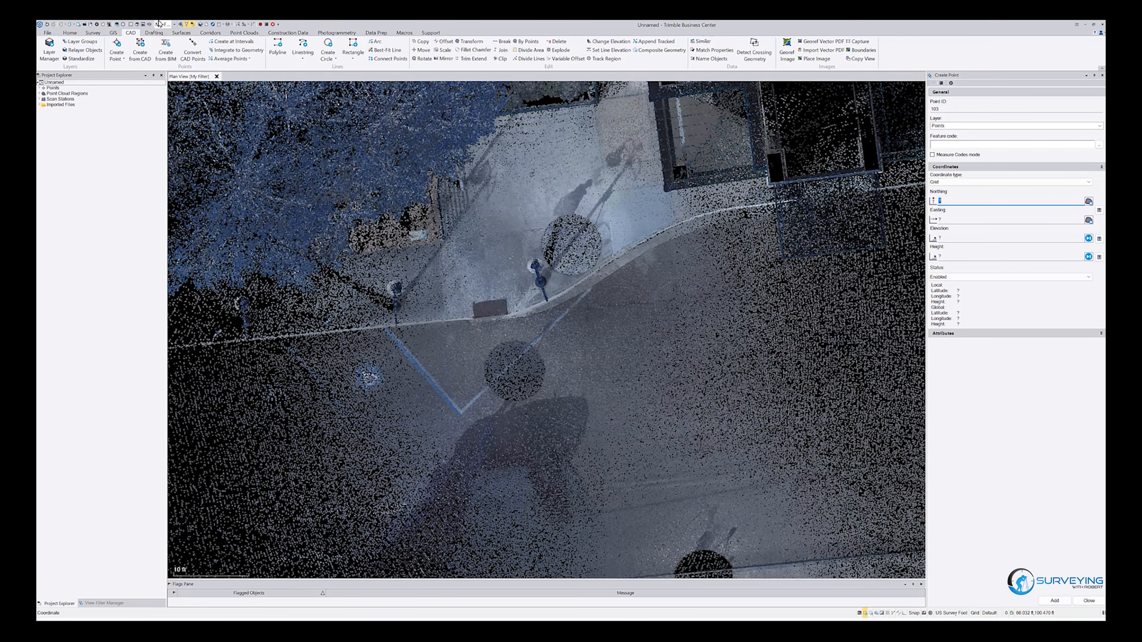
click(242, 33)
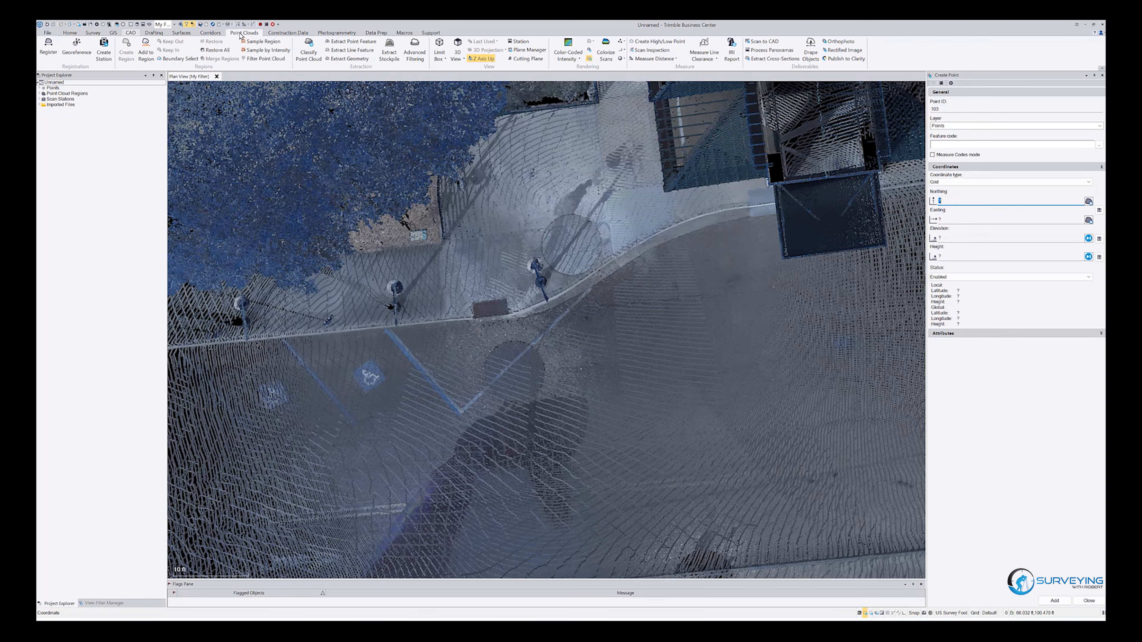
click(76, 47)
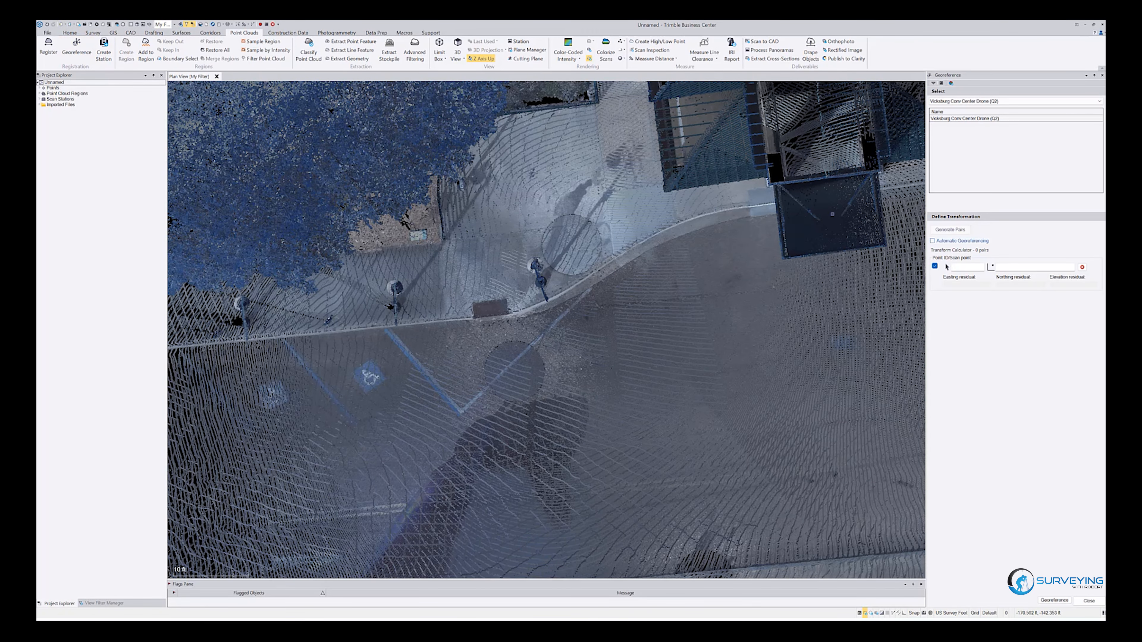
click(996, 101)
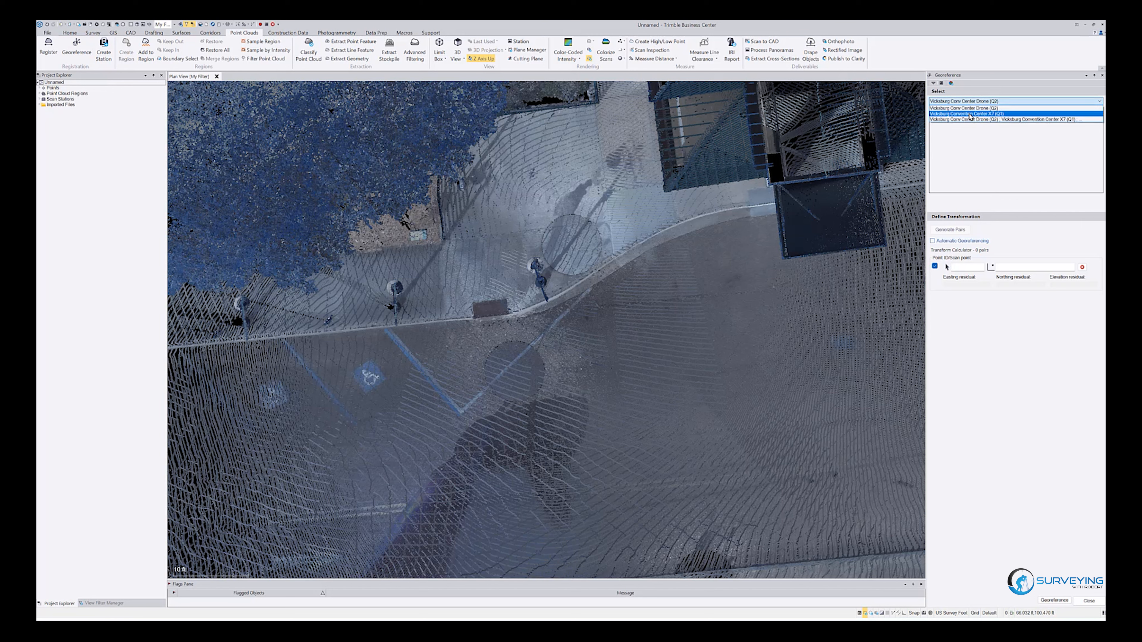
click(944, 114)
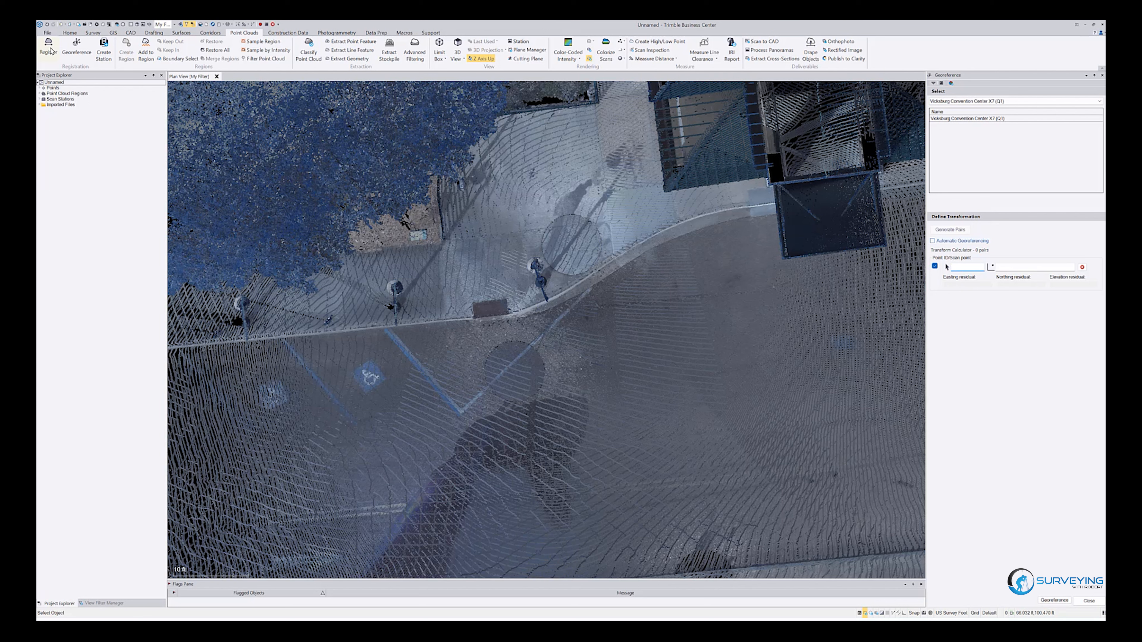
Pair point 100 with the matching corner of the blue-and-white accessible parking stripes in the X7 scan.
click(40, 88)
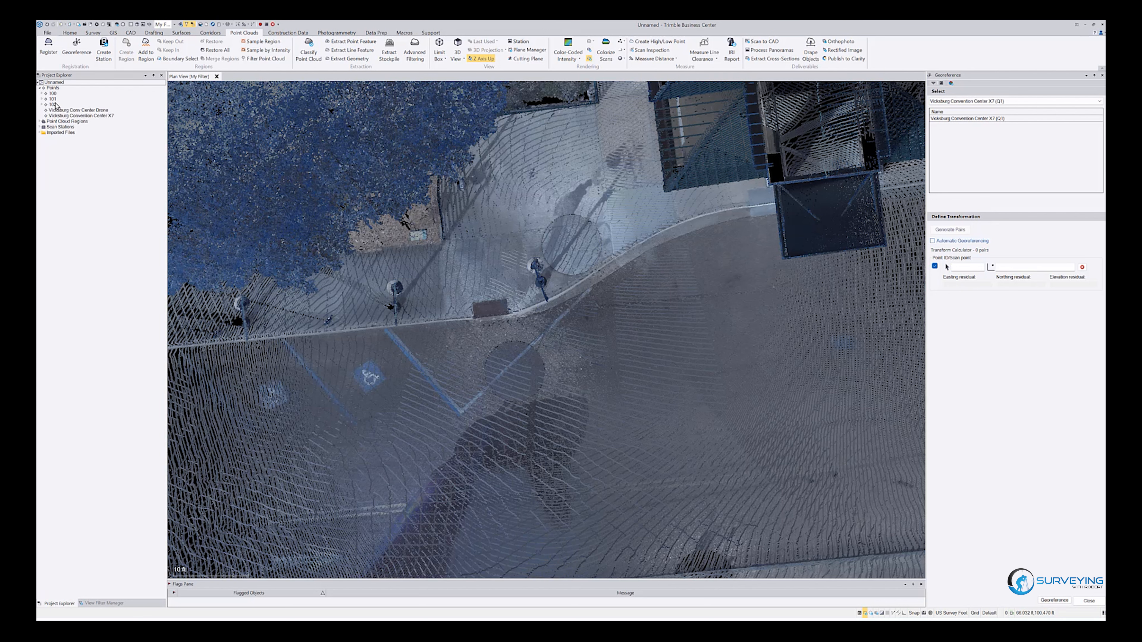
click(52, 93)
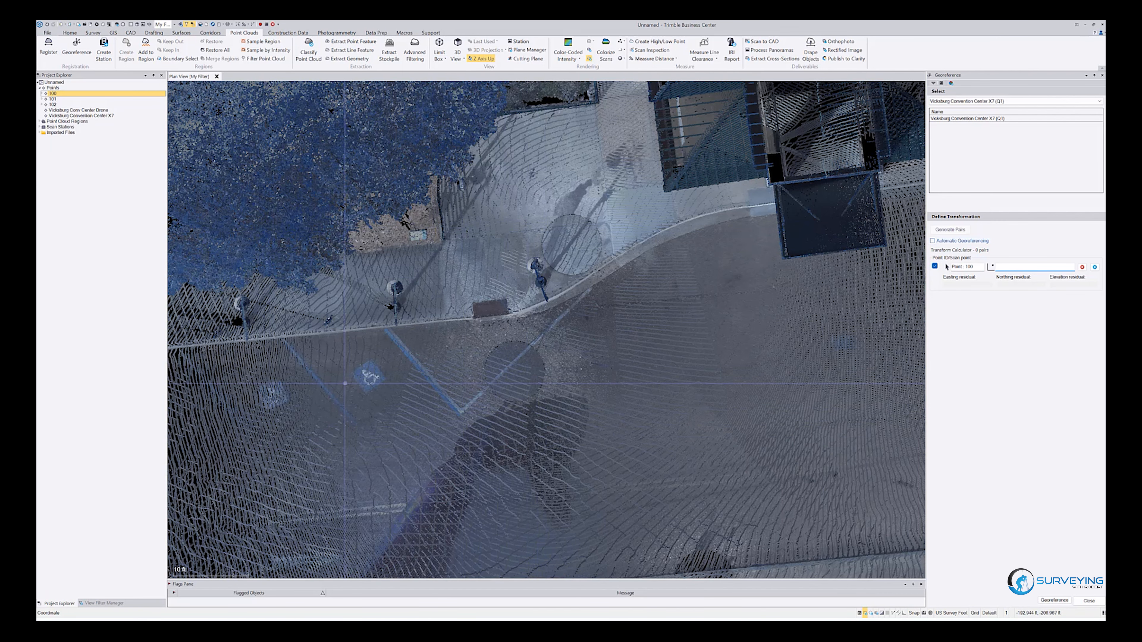
scroll(456, 433, up, 1)
scroll(456, 433, up, 1)
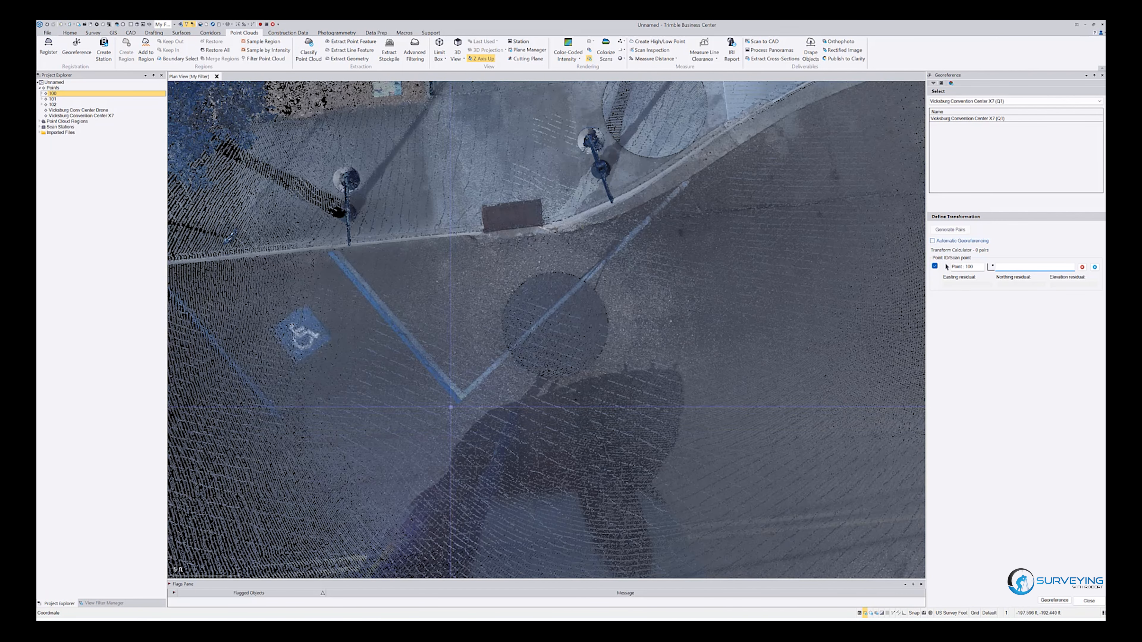
click(458, 404)
Pair point 101 with the matching white parking stripe corner in the X7 scan.
scroll(339, 434, down, 8)
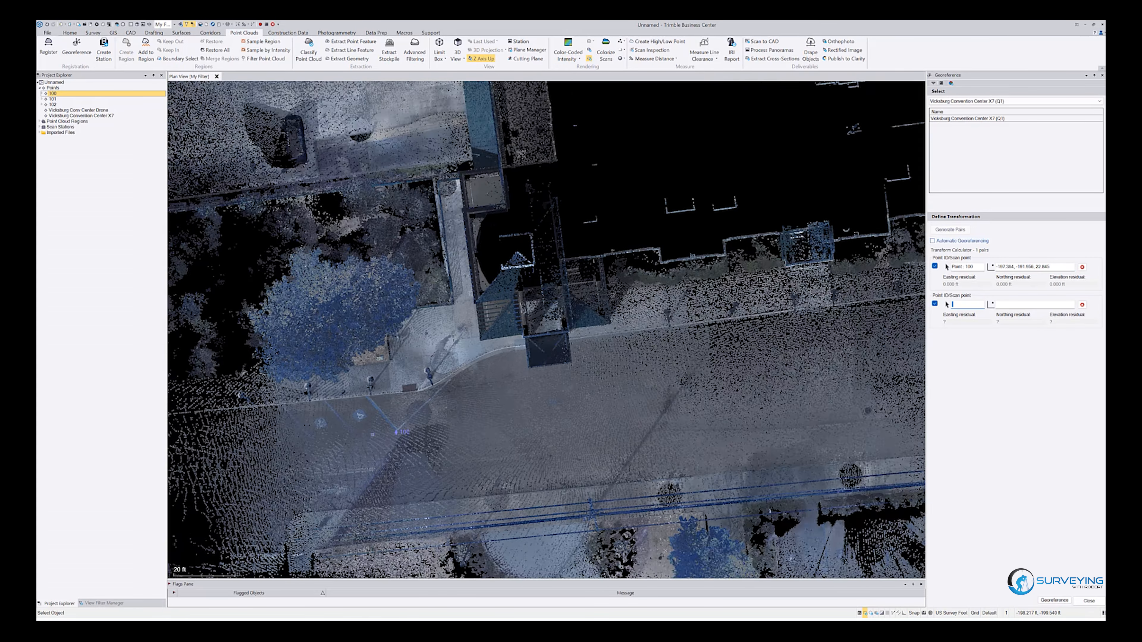
scroll(587, 353, up, 8)
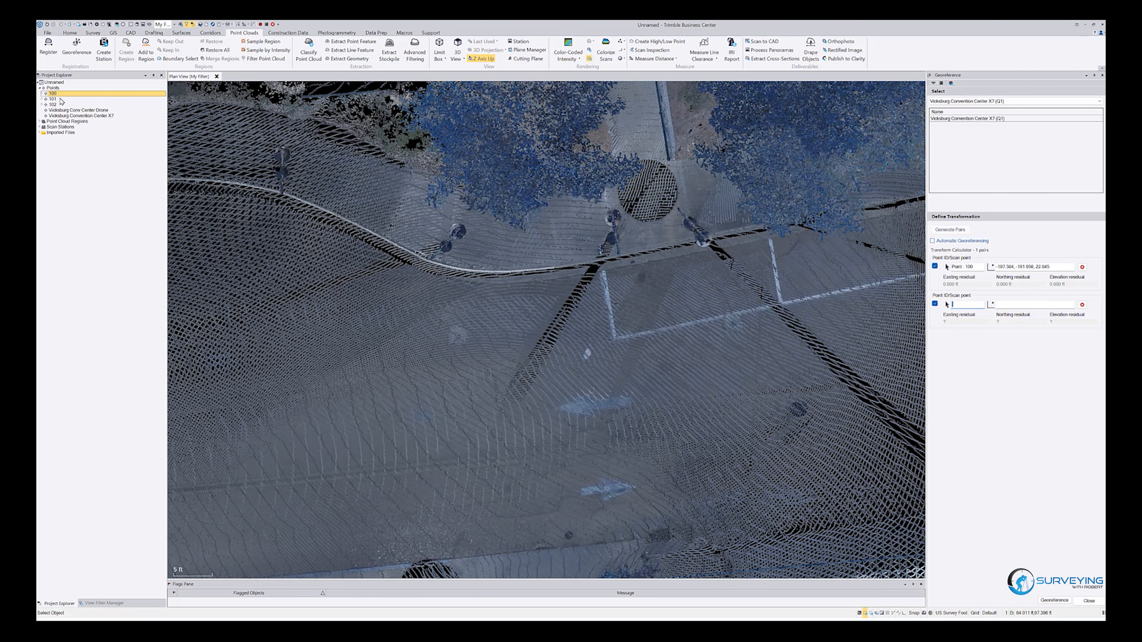
click(61, 99)
scroll(612, 345, up, 2)
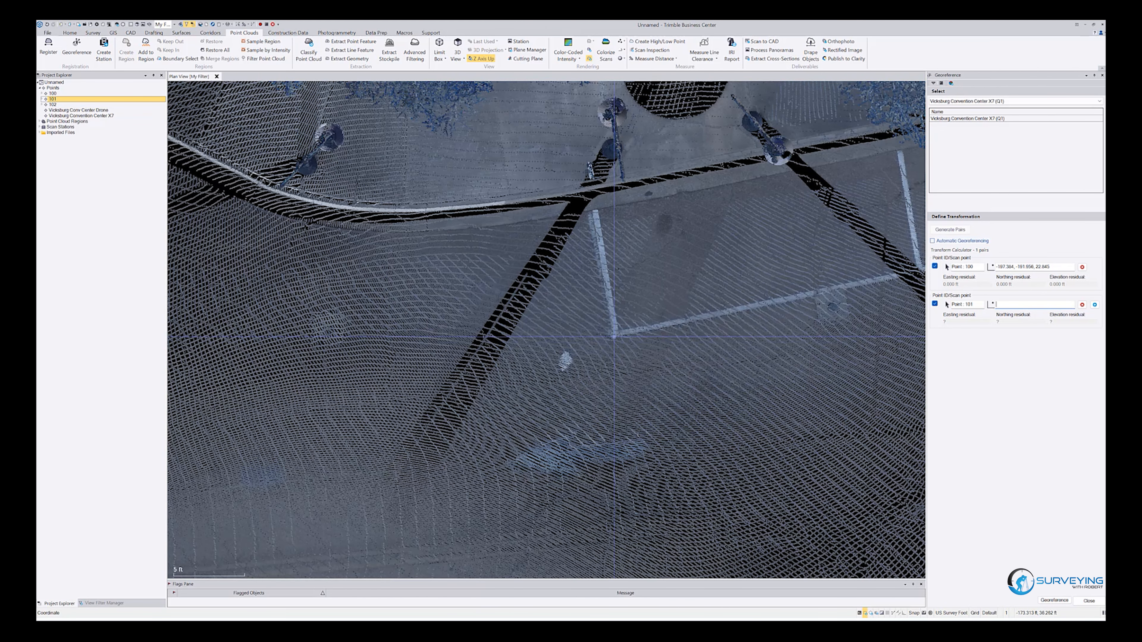
click(614, 336)
Pair point 102 with the matching brown structure corner in the X7 scan and georeference the scan.
scroll(737, 344, down, 5)
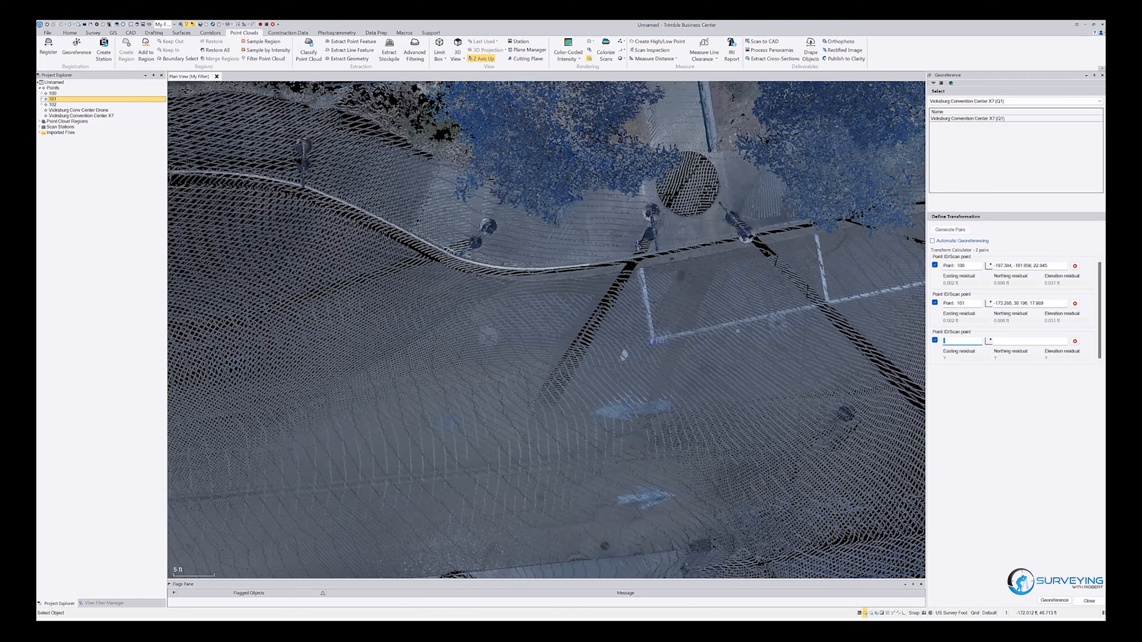
scroll(880, 470, down, 5)
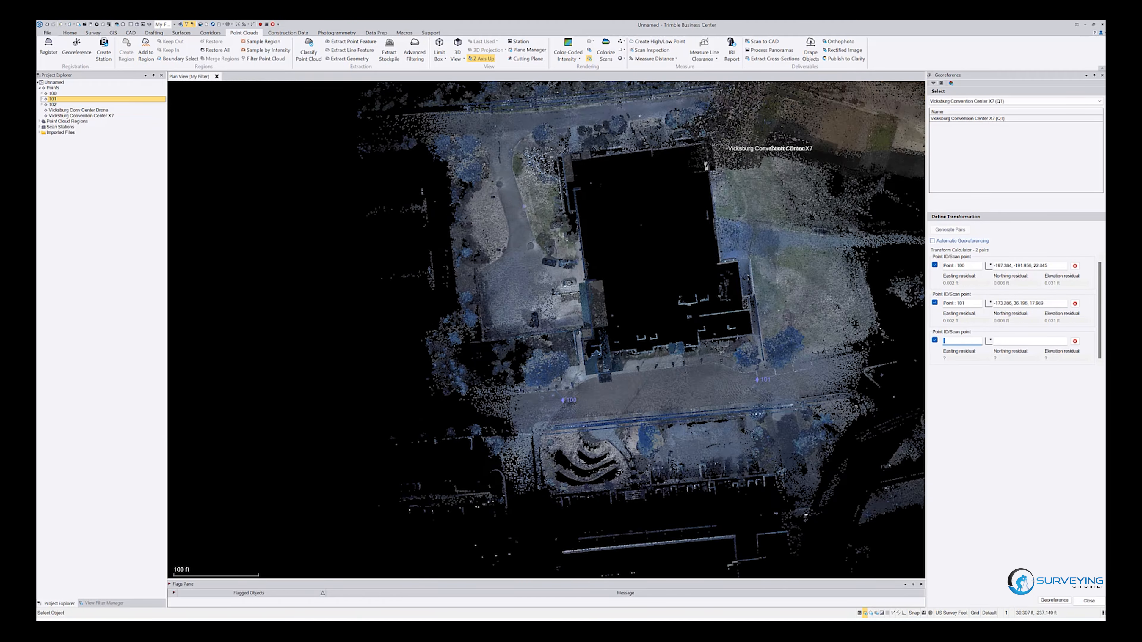
scroll(521, 263, up, 9)
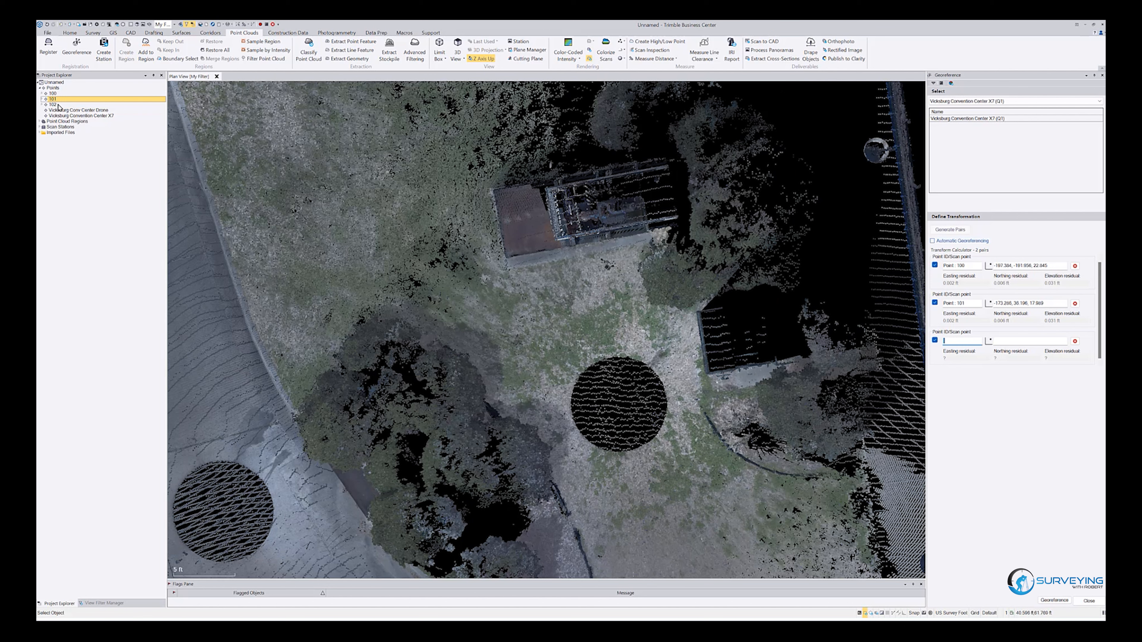
click(52, 104)
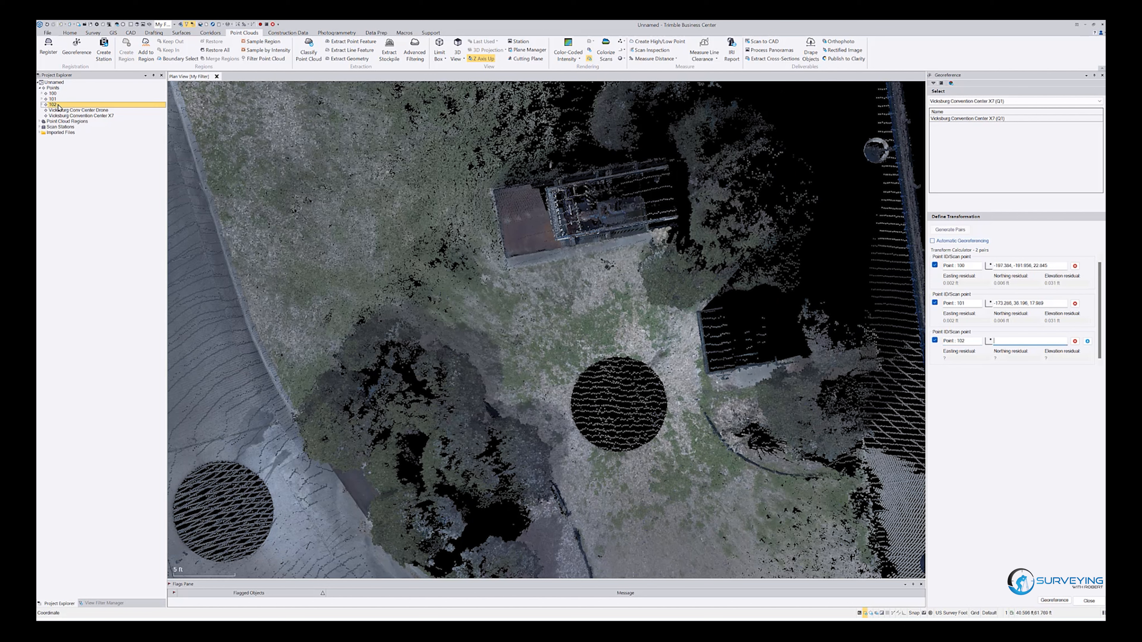
click(507, 257)
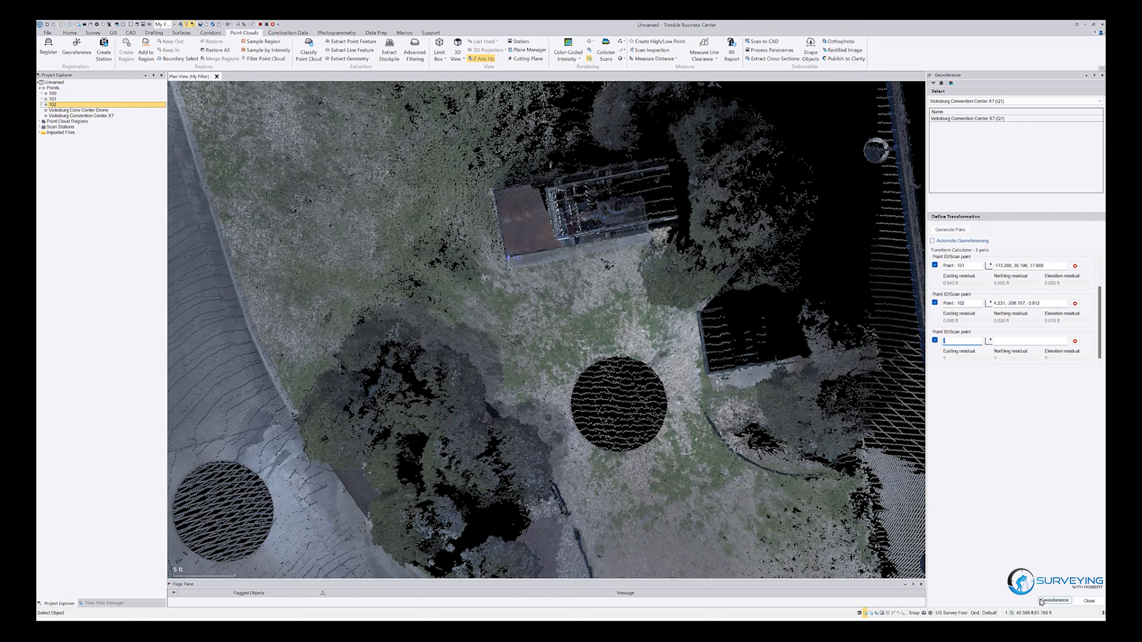
click(1052, 601)
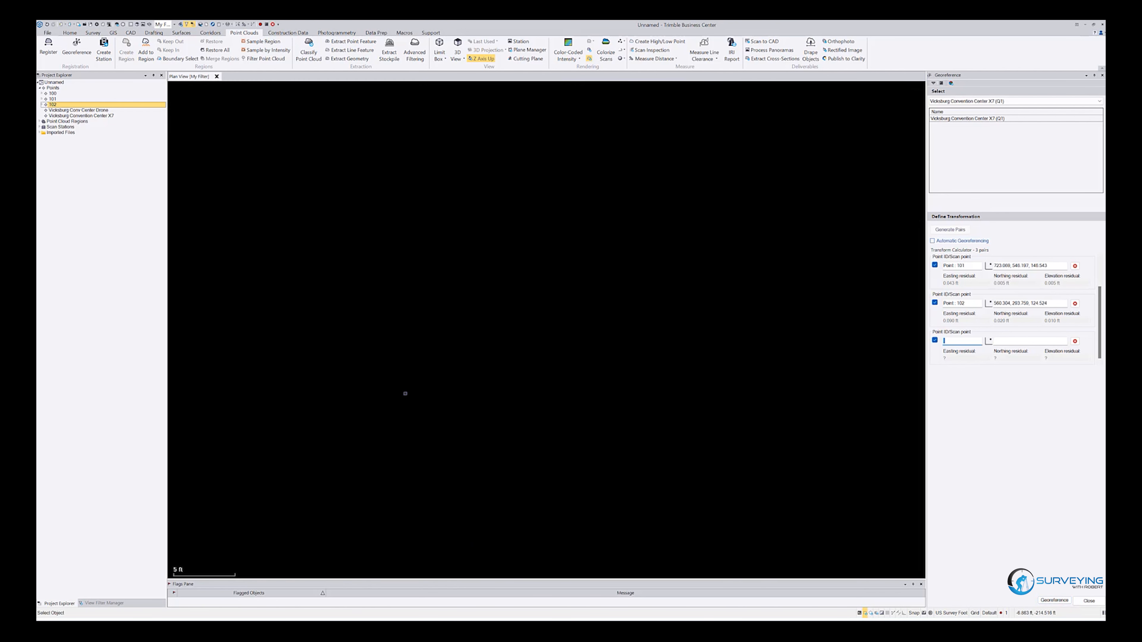
Measure the inverse from the transformed scan position to point 100 at the accessible parking stripe corner.
scroll(448, 378, down, 10)
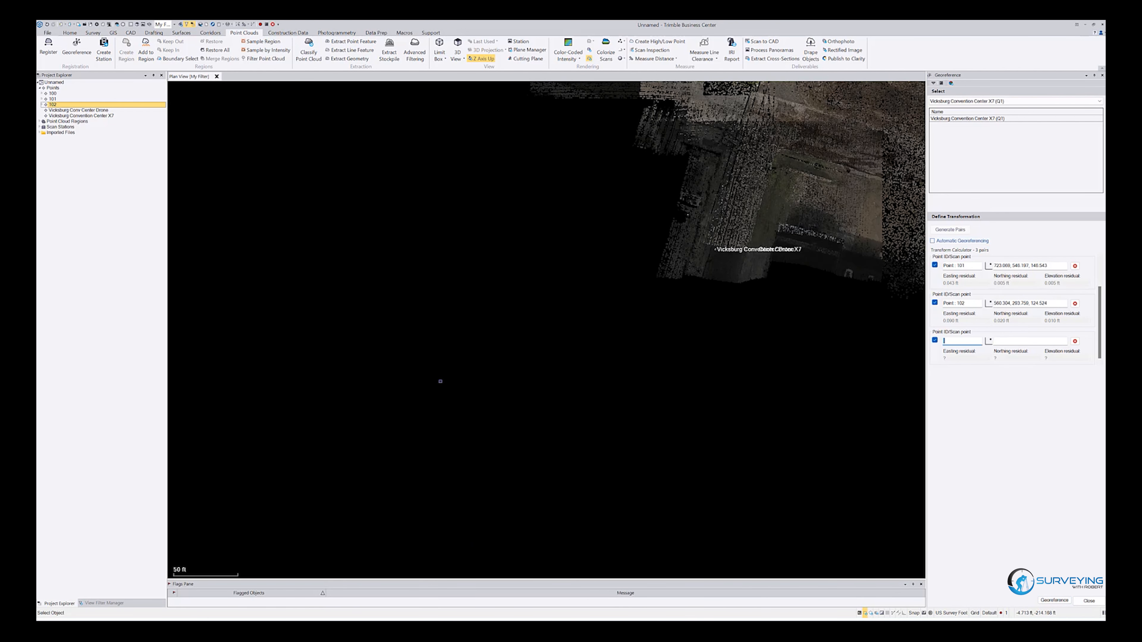
scroll(543, 293, up, 12)
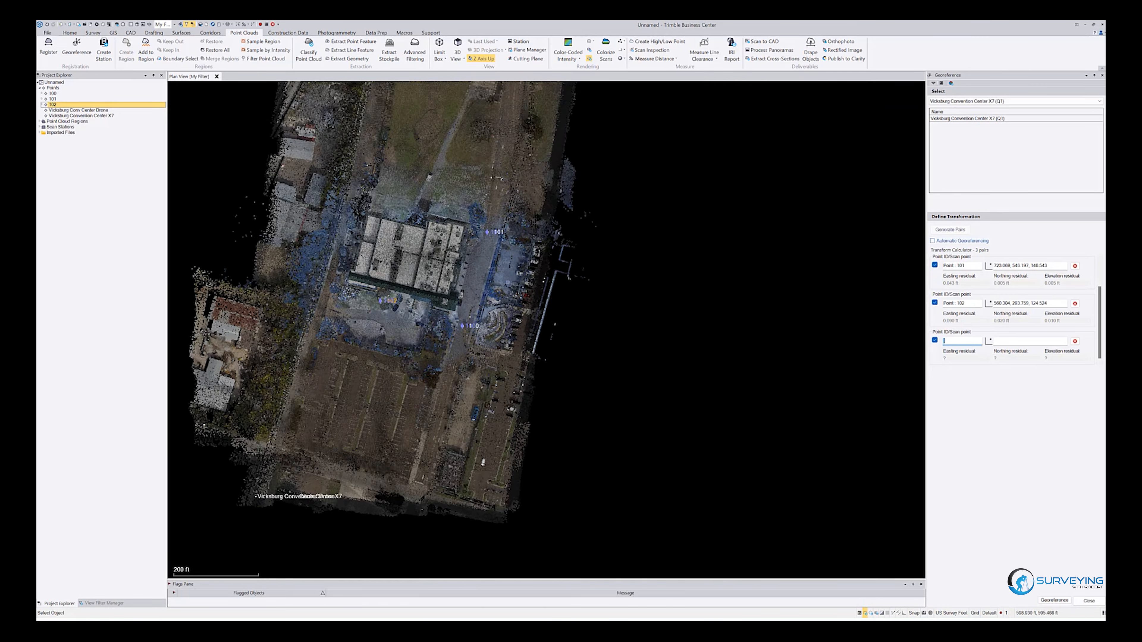
scroll(398, 388, up, 4)
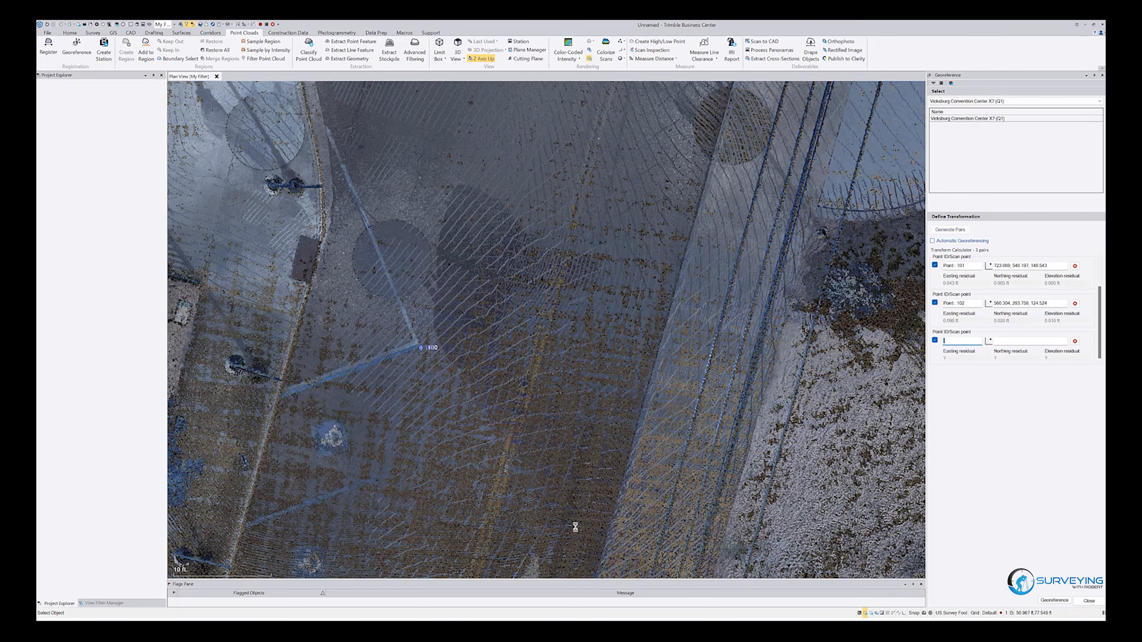
scroll(424, 347, up, 10)
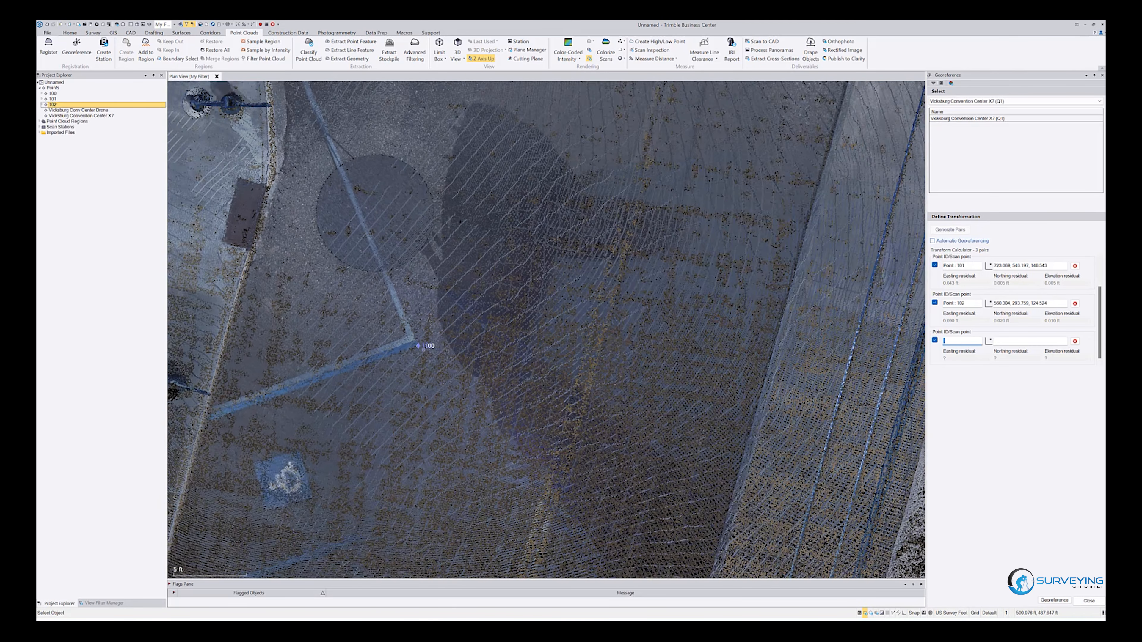
scroll(451, 341, up, 3)
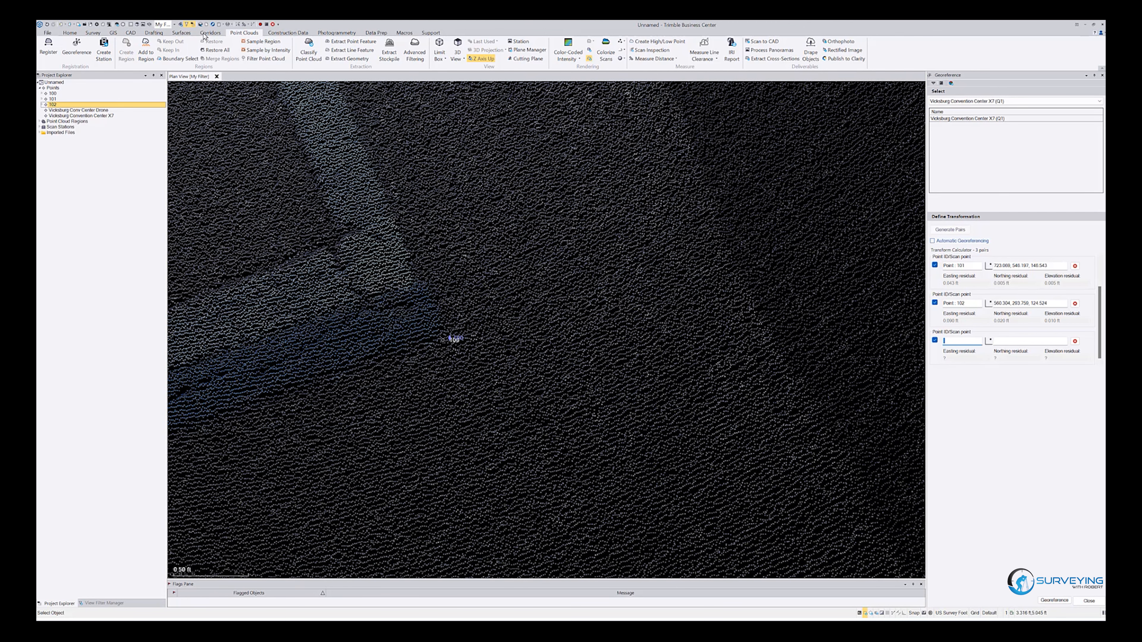
click(253, 25)
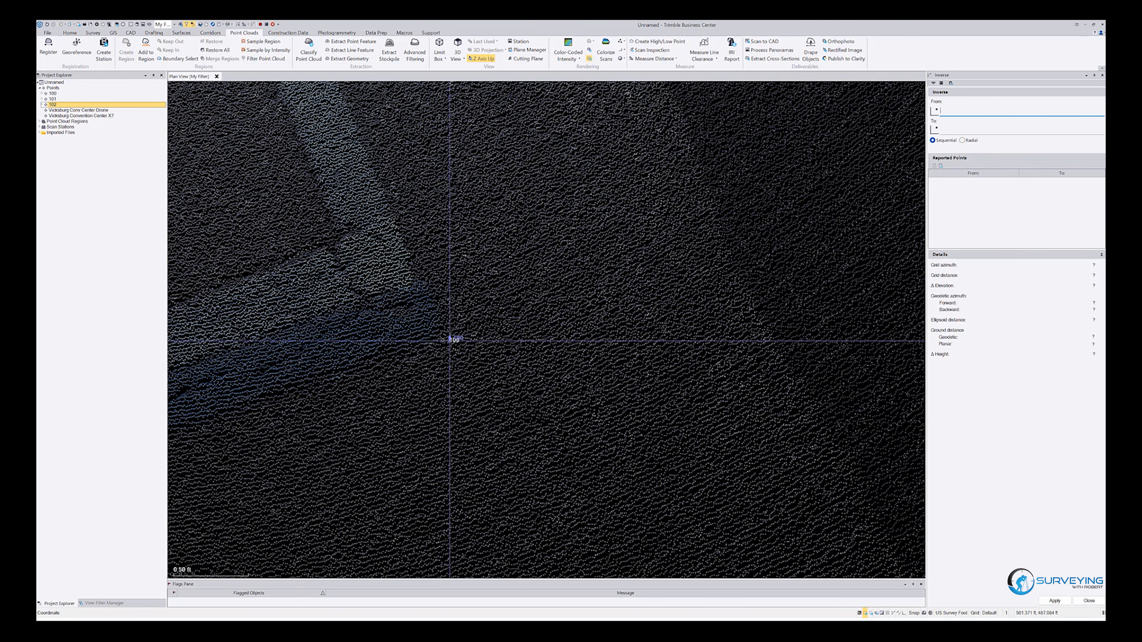
scroll(444, 340, up, 3)
scroll(444, 340, up, 1)
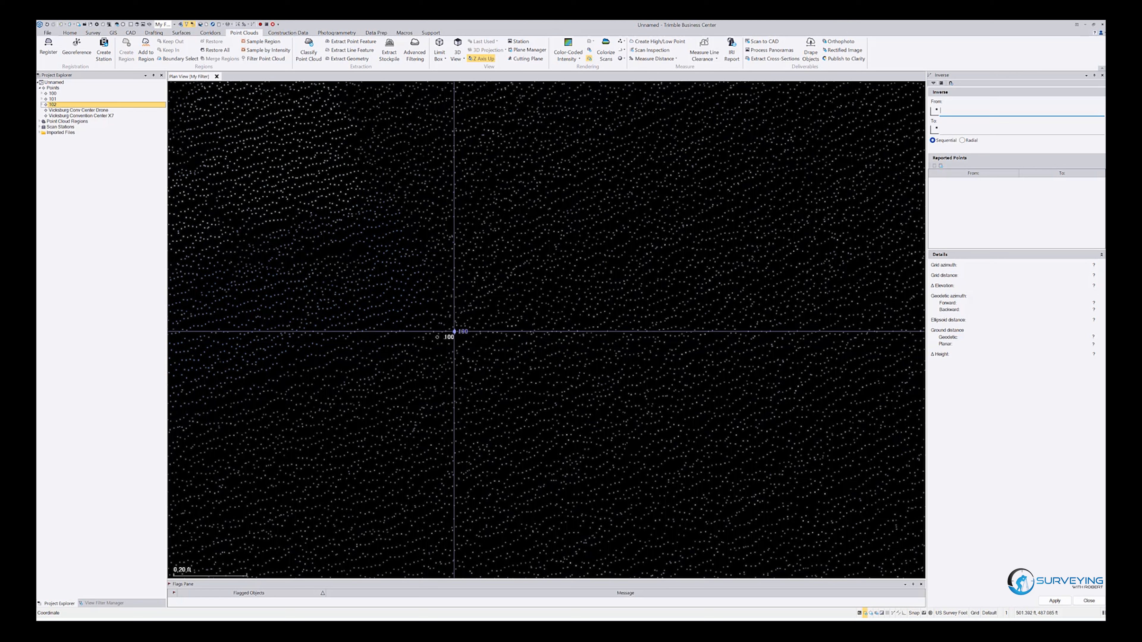
click(454, 331)
click(438, 337)
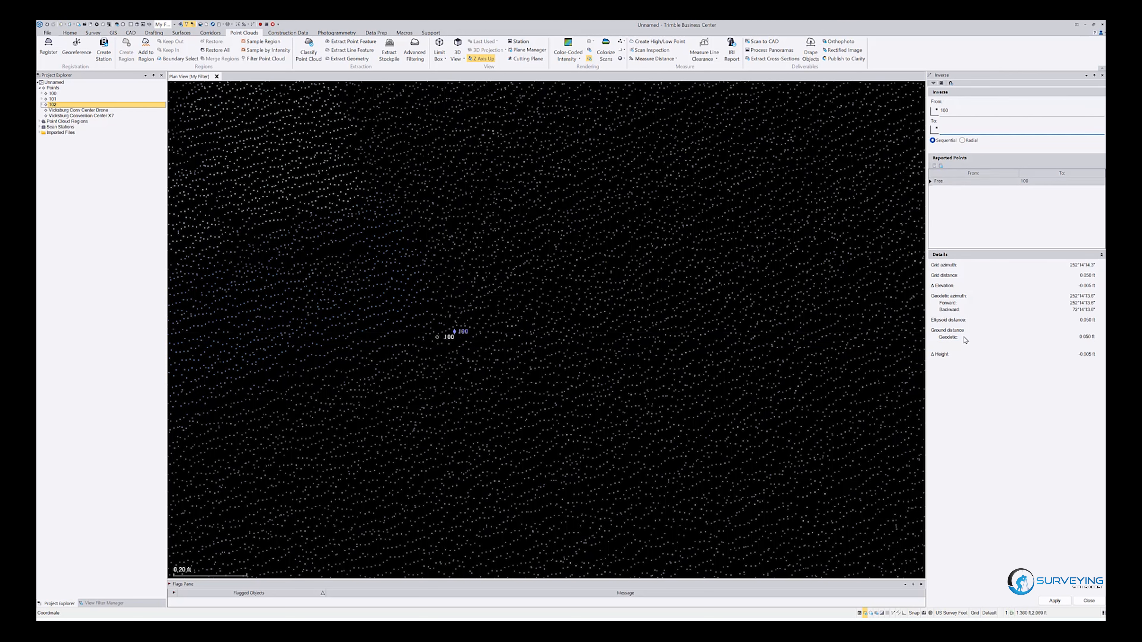
Examine how the drone and X7 scan points align around points 100 and 101 at the parking stripe corners.
scroll(492, 320, down, 3)
scroll(492, 319, down, 10)
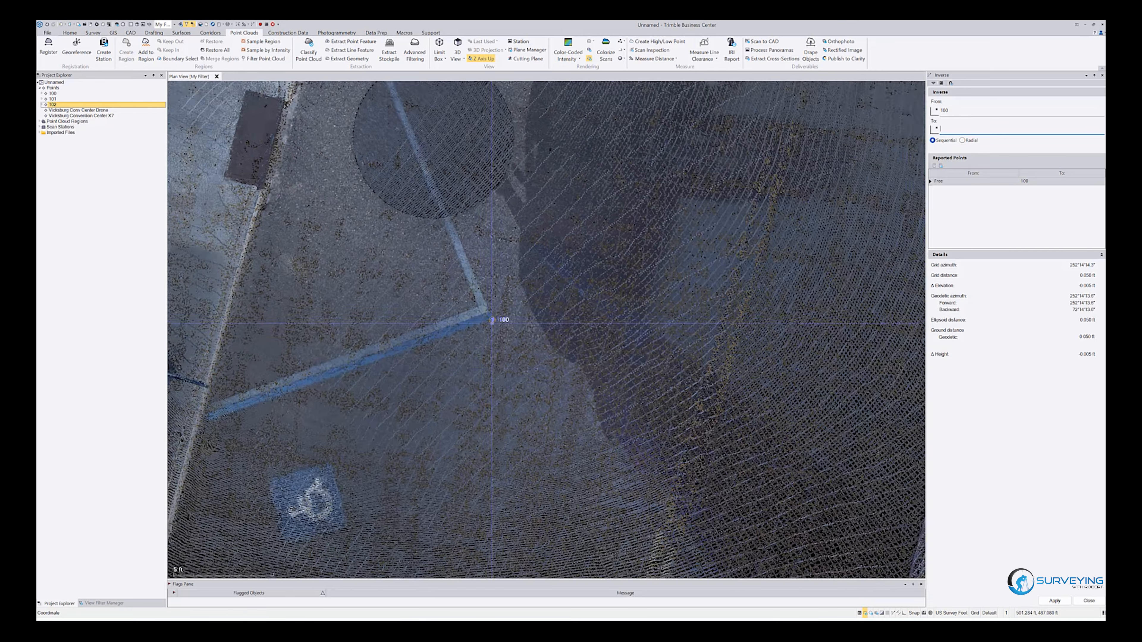
scroll(506, 365, down, 3)
scroll(544, 209, up, 8)
scroll(543, 209, up, 12)
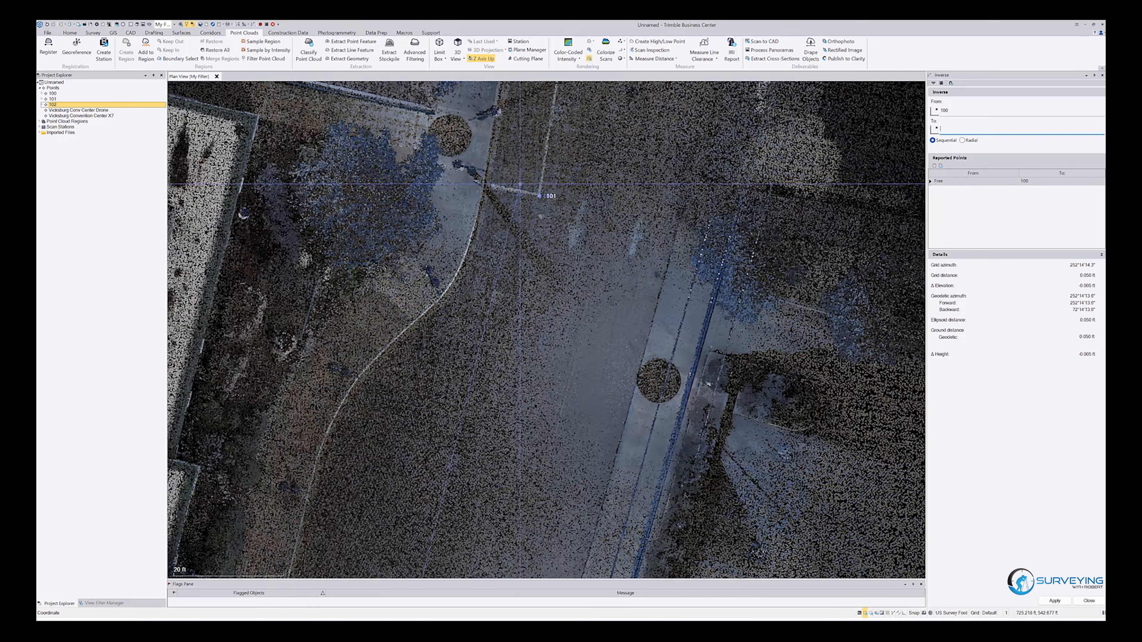
scroll(587, 278, down, 1)
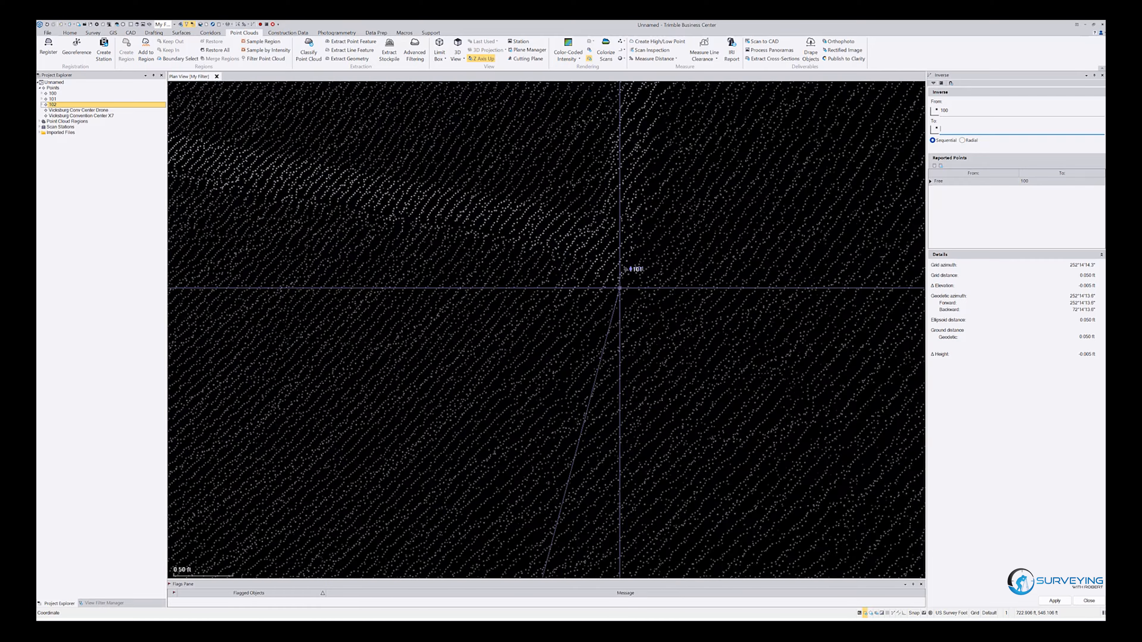
scroll(629, 265, down, 1)
scroll(652, 254, down, 5)
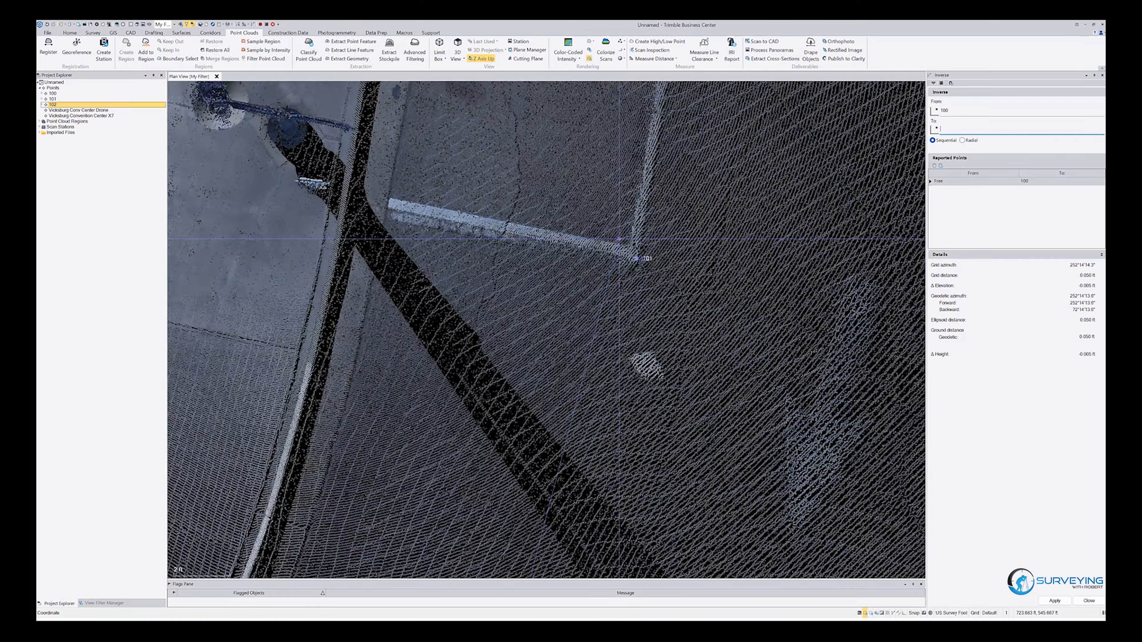
scroll(587, 263, down, 5)
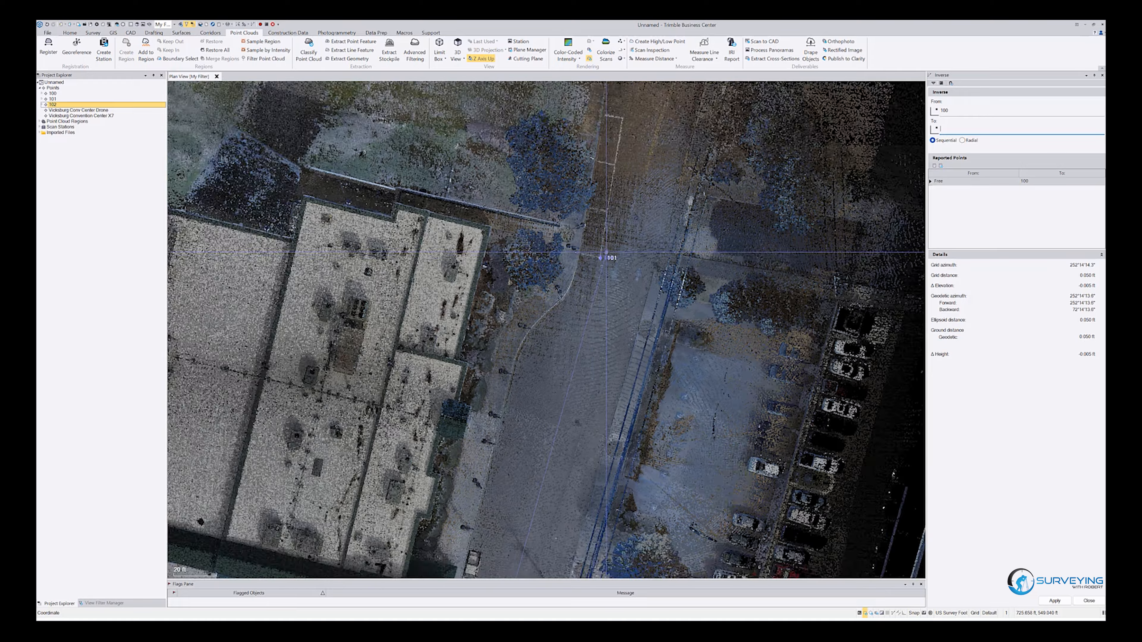
Measure the inverse from point 102 to its transformed scan position at the brown structure corner.
scroll(472, 359, up, 5)
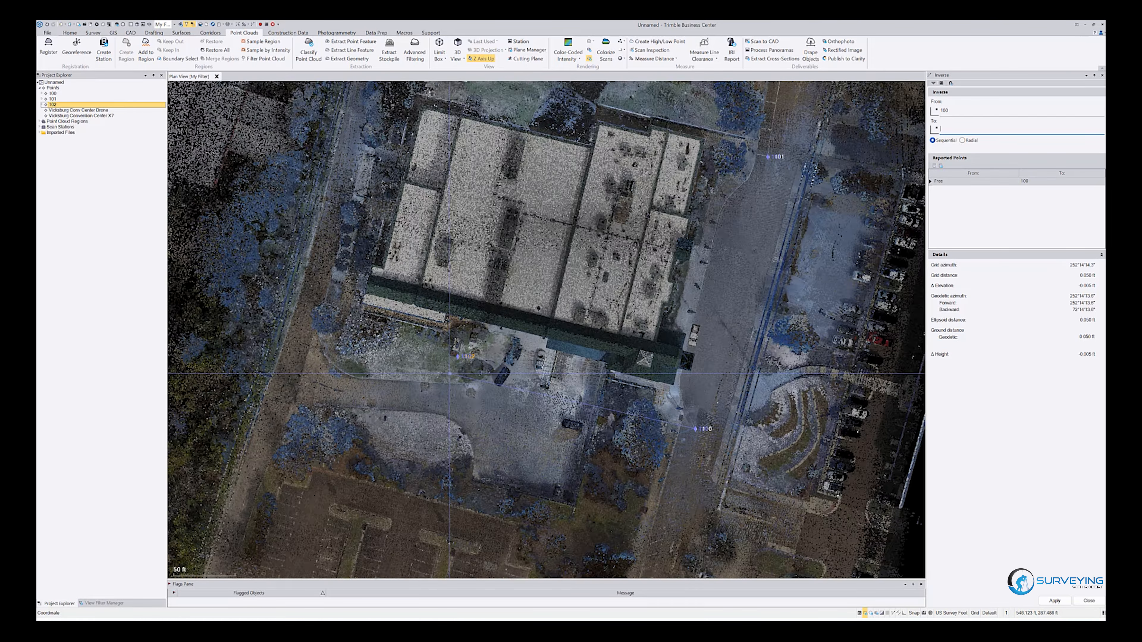
scroll(495, 320, up, 3)
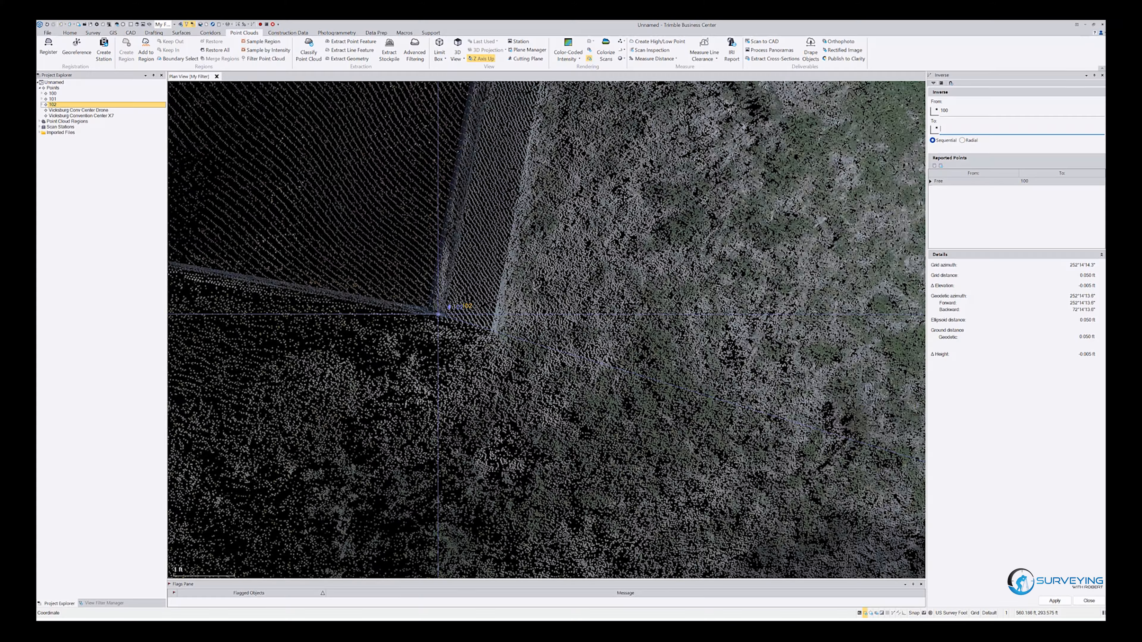
scroll(463, 308, up, 4)
scroll(463, 307, up, 1)
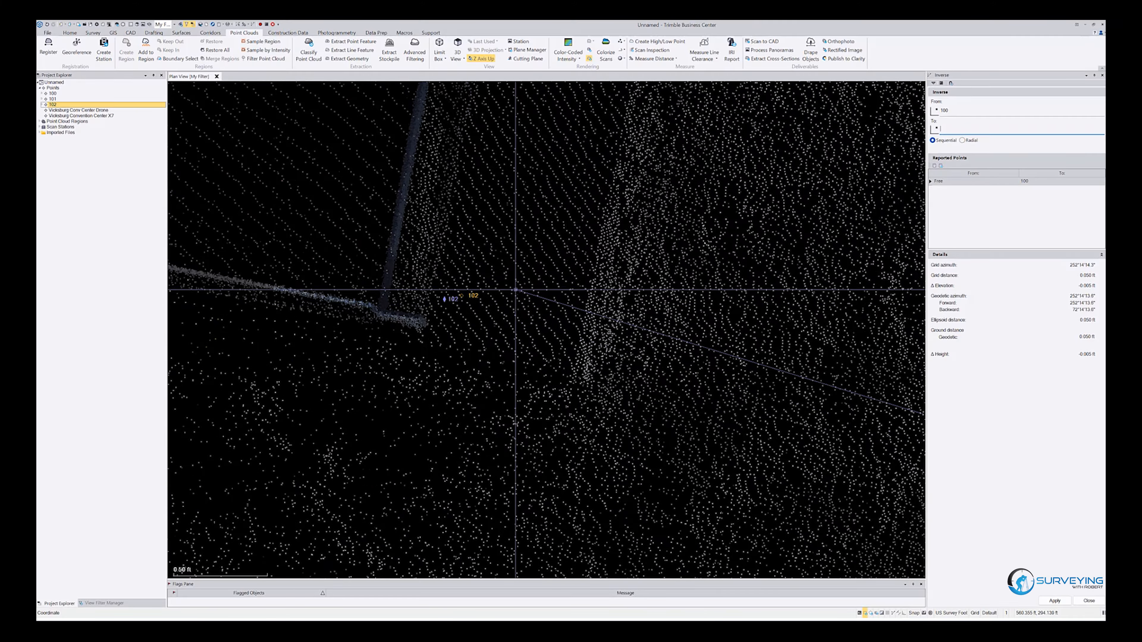
click(946, 112)
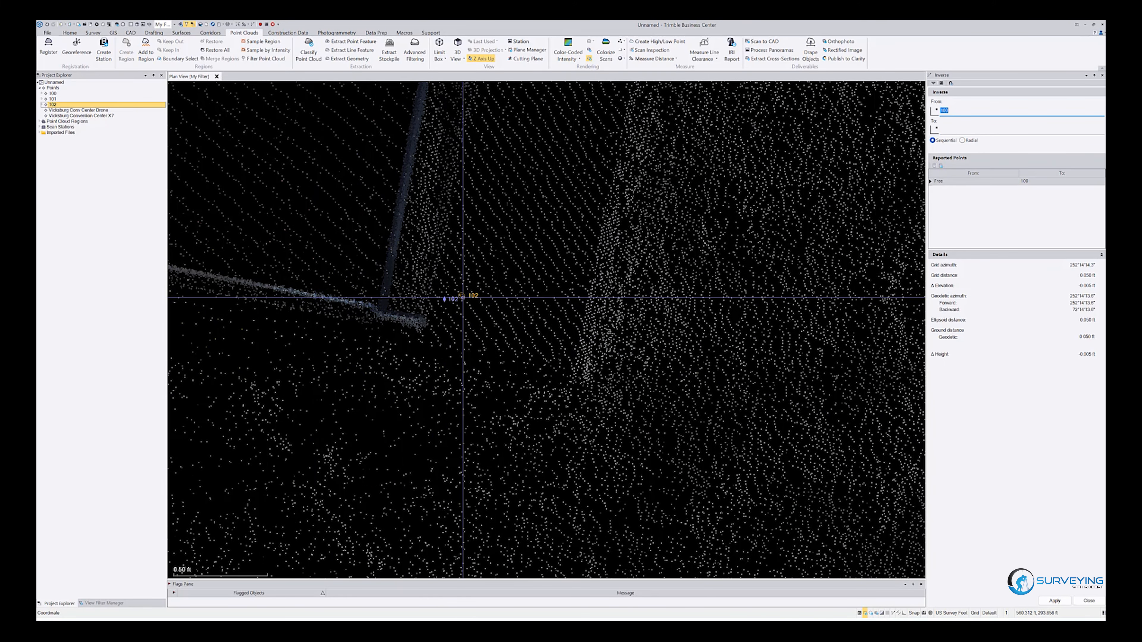
click(445, 300)
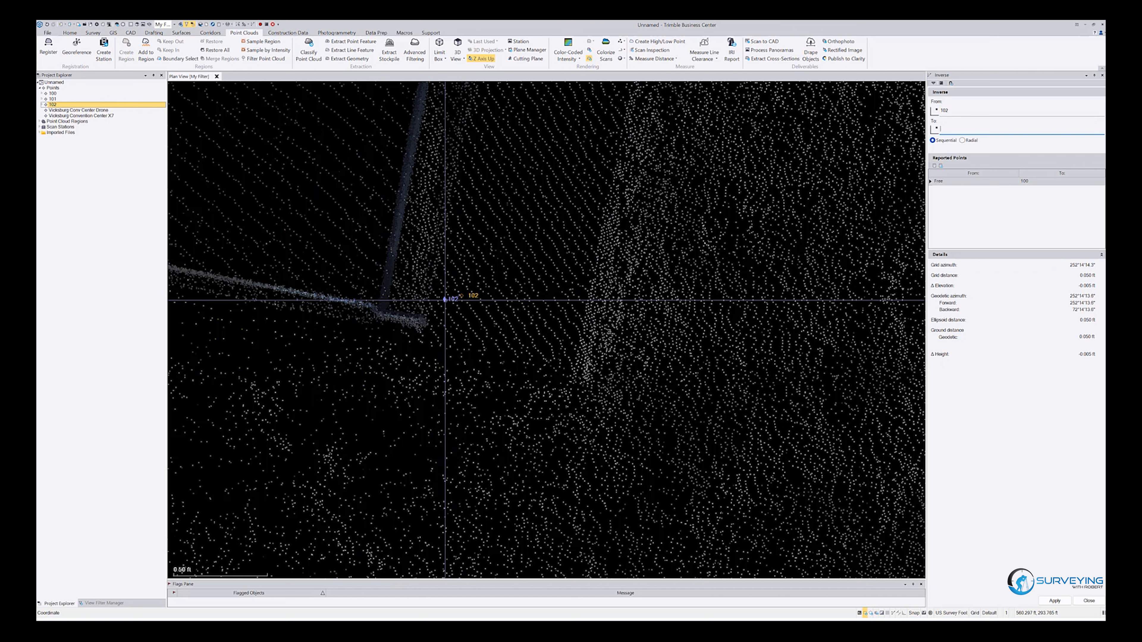
click(445, 300)
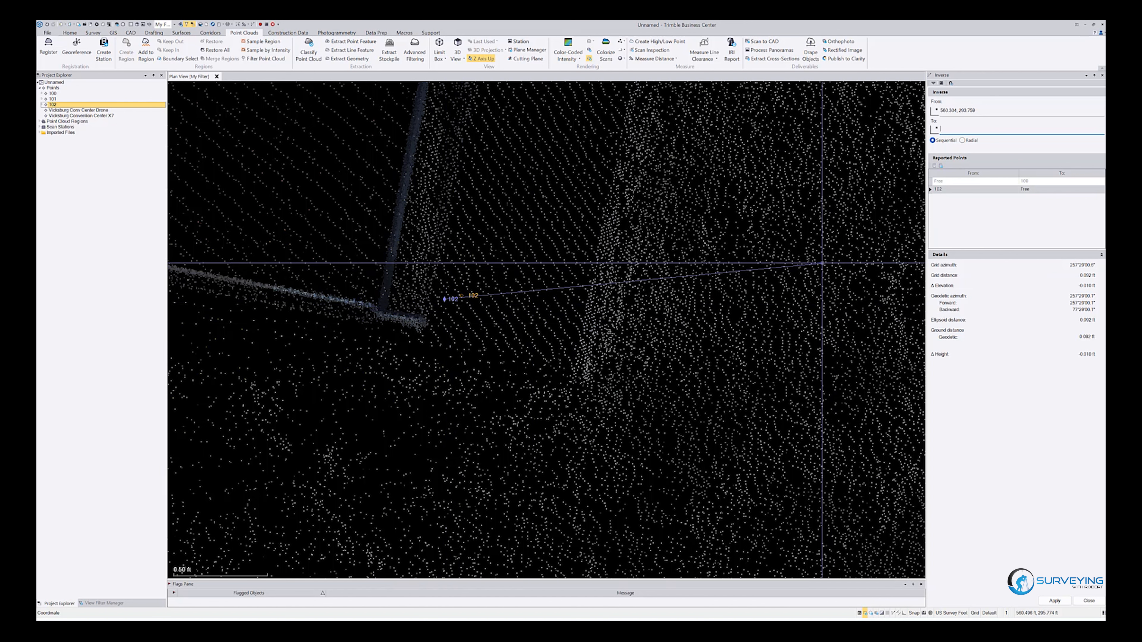
scroll(471, 266, down, 4)
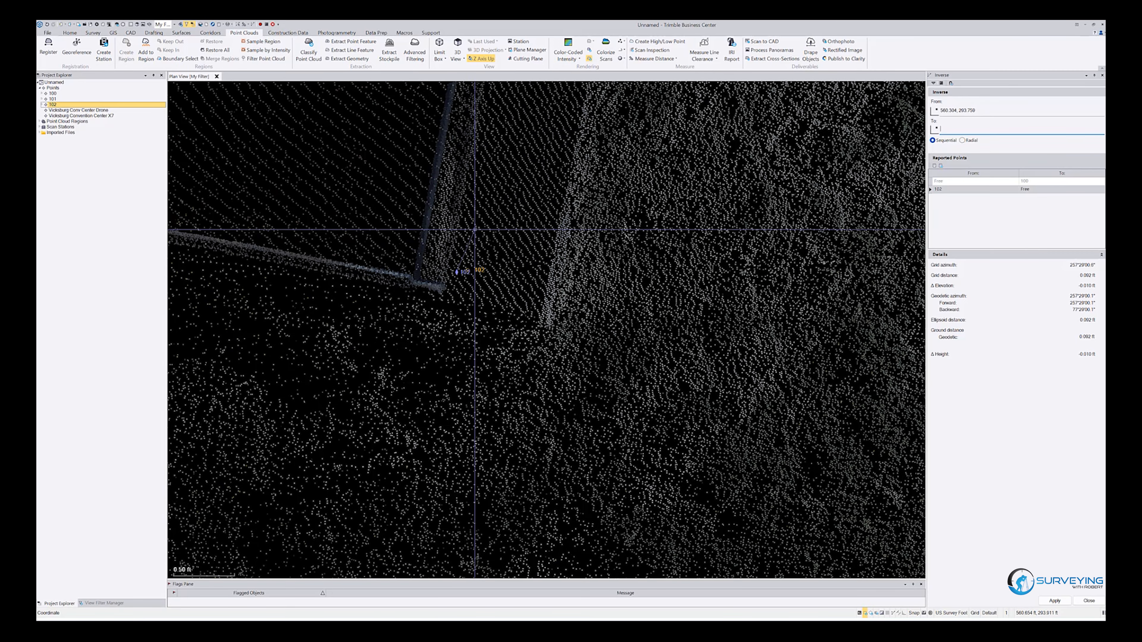
scroll(471, 265, down, 15)
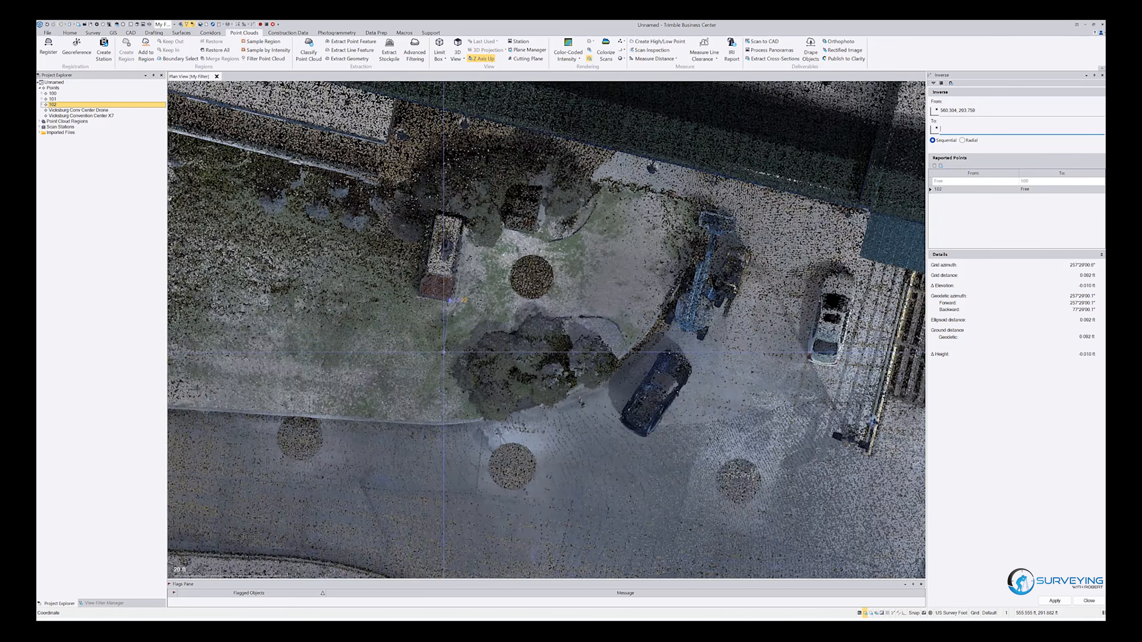
scroll(438, 351, down, 3)
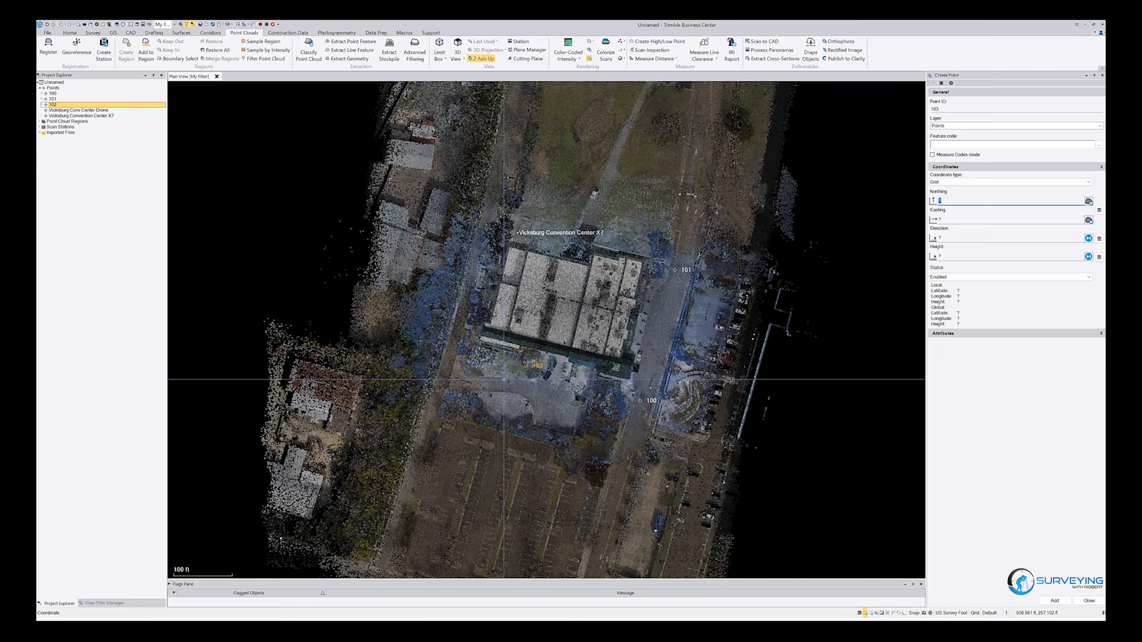
scroll(503, 379, up, 3)
scroll(510, 380, down, 3)
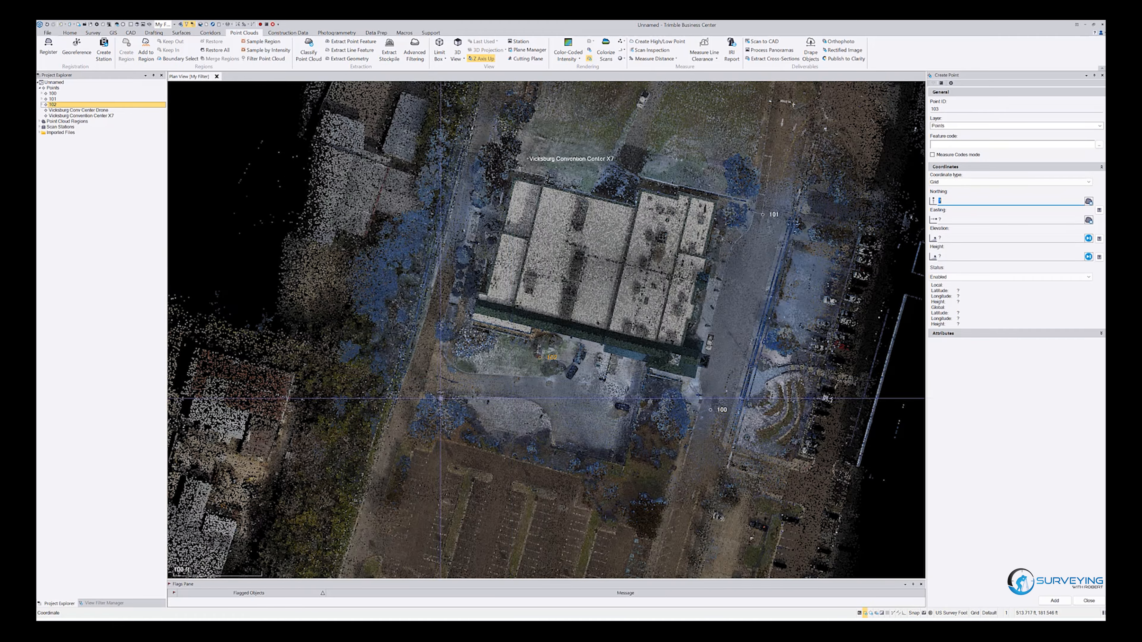
scroll(556, 384, up, 6)
scroll(556, 384, down, 6)
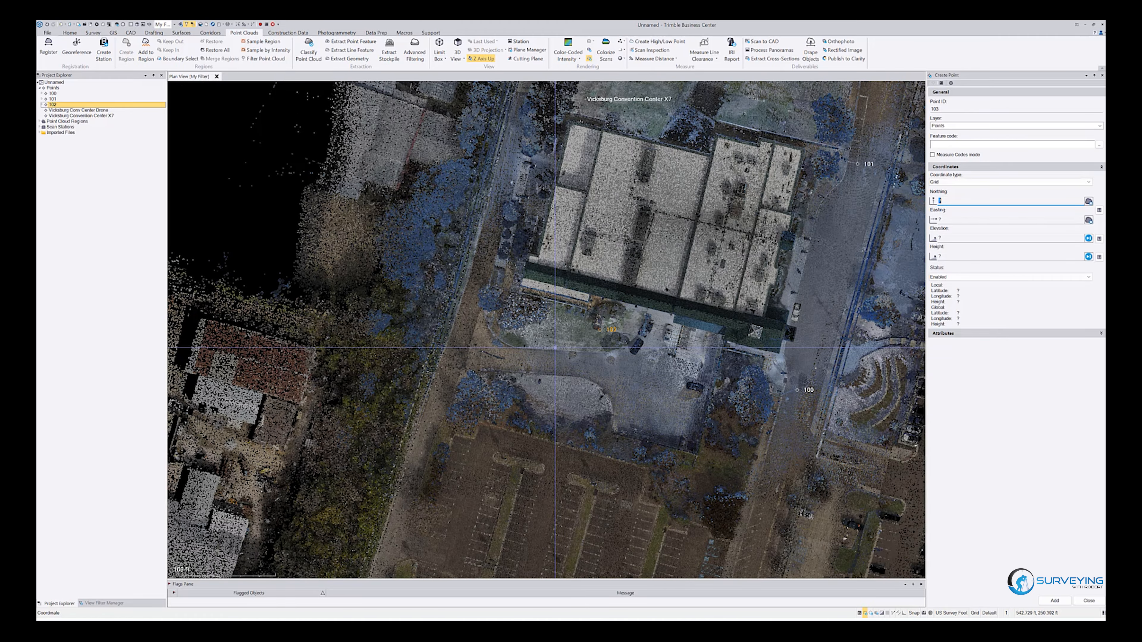
click(1089, 601)
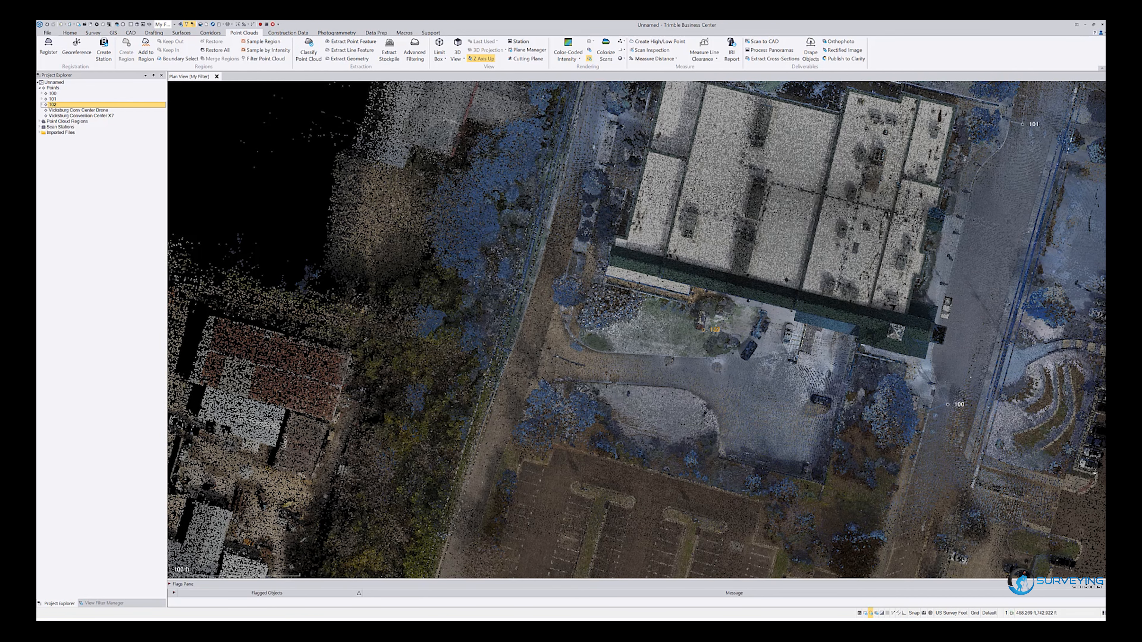
Select a rectangular patch of points across the driveway and both curbs southwest of point 102 and create a region named curb.
scroll(616, 333, up, 2)
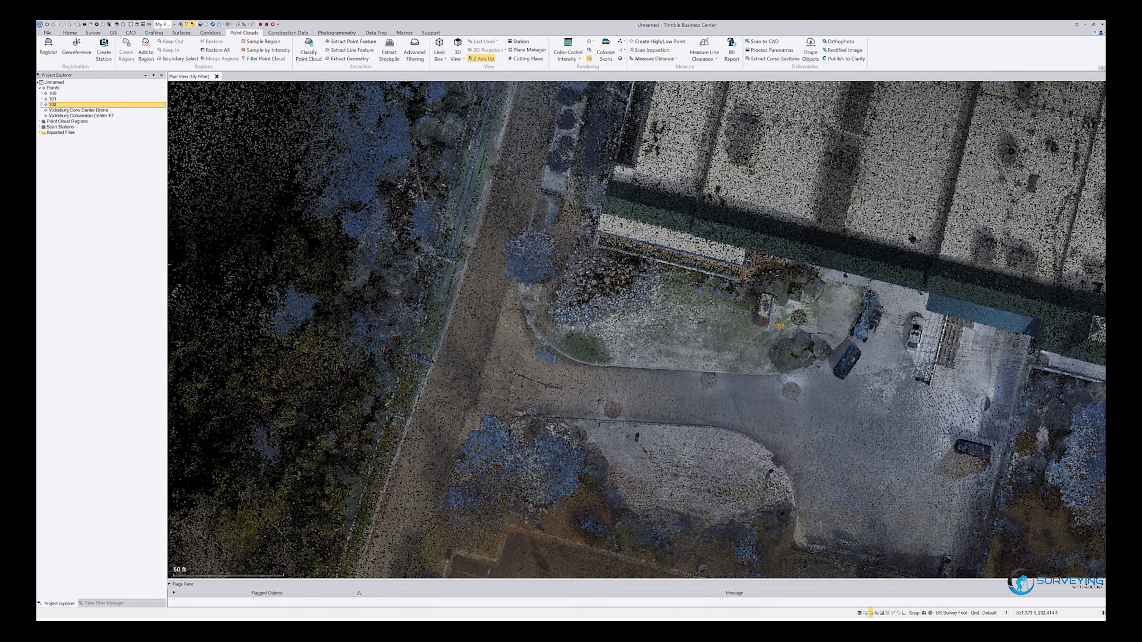
mouse_move(684, 353)
mouse_down()
mouse_move(655, 387)
mouse_move(689, 445)
mouse_move(646, 448)
mouse_up()
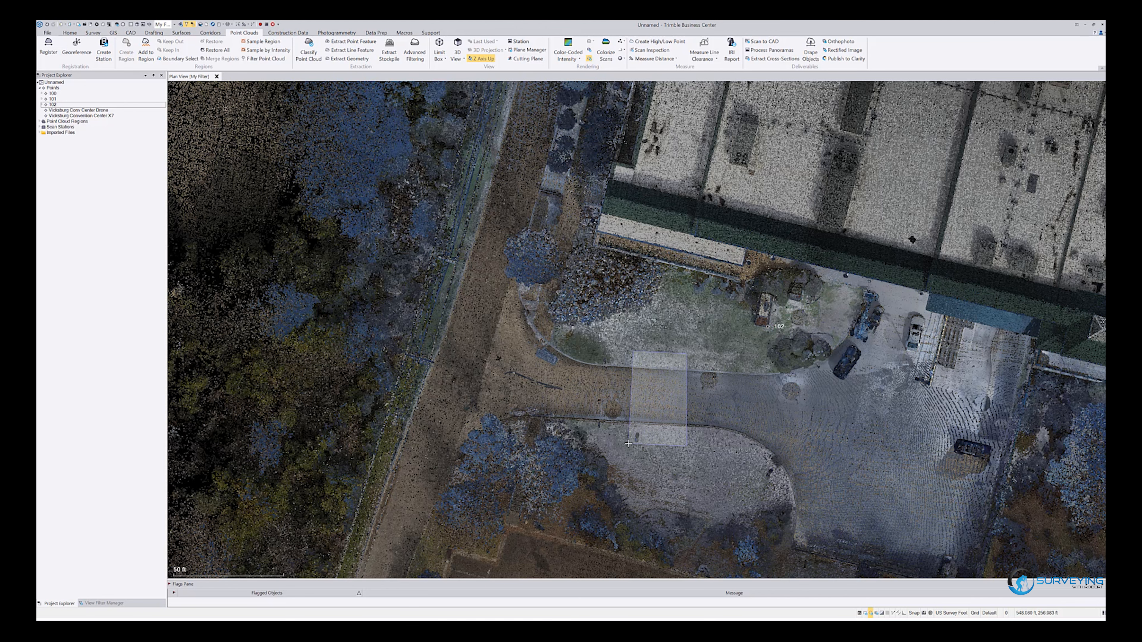
click(629, 444)
double_click(631, 435)
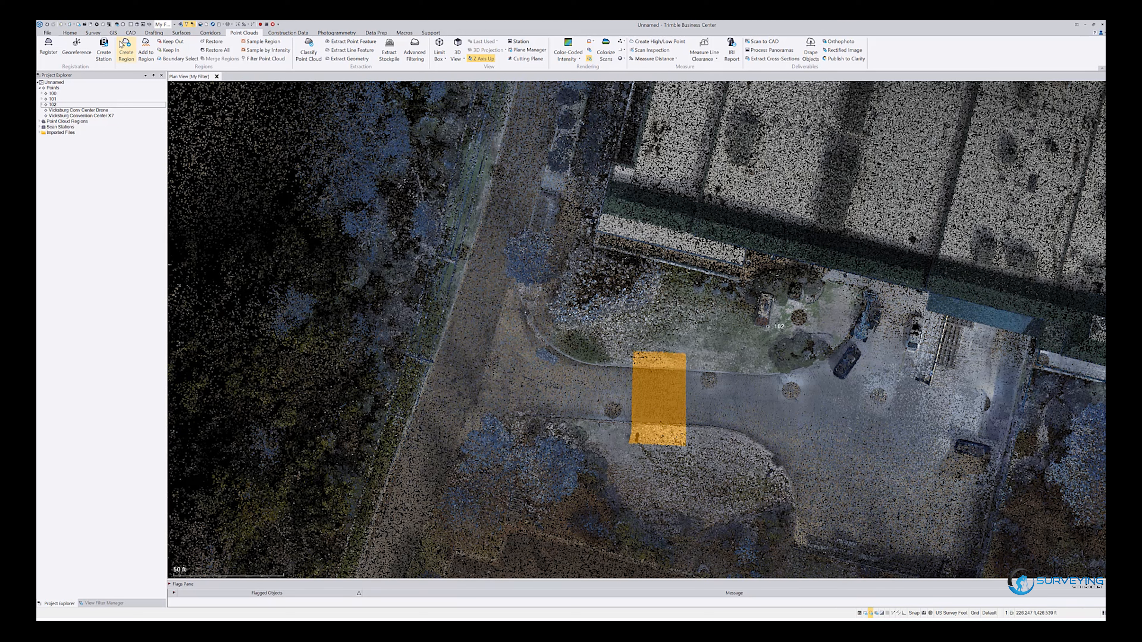
click(128, 50)
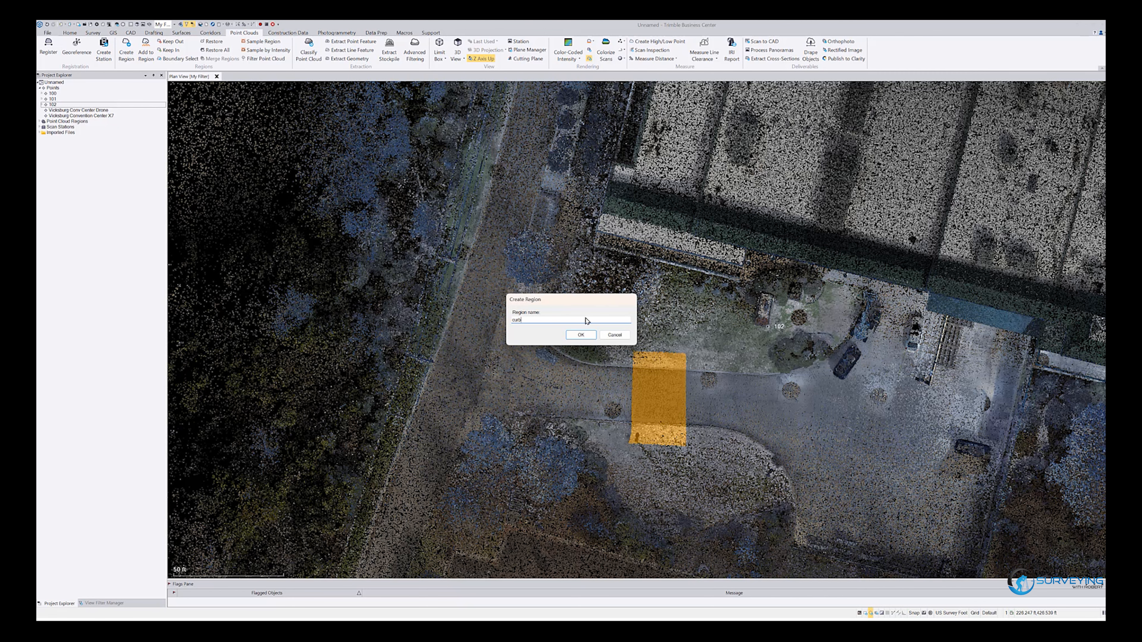
click(580, 335)
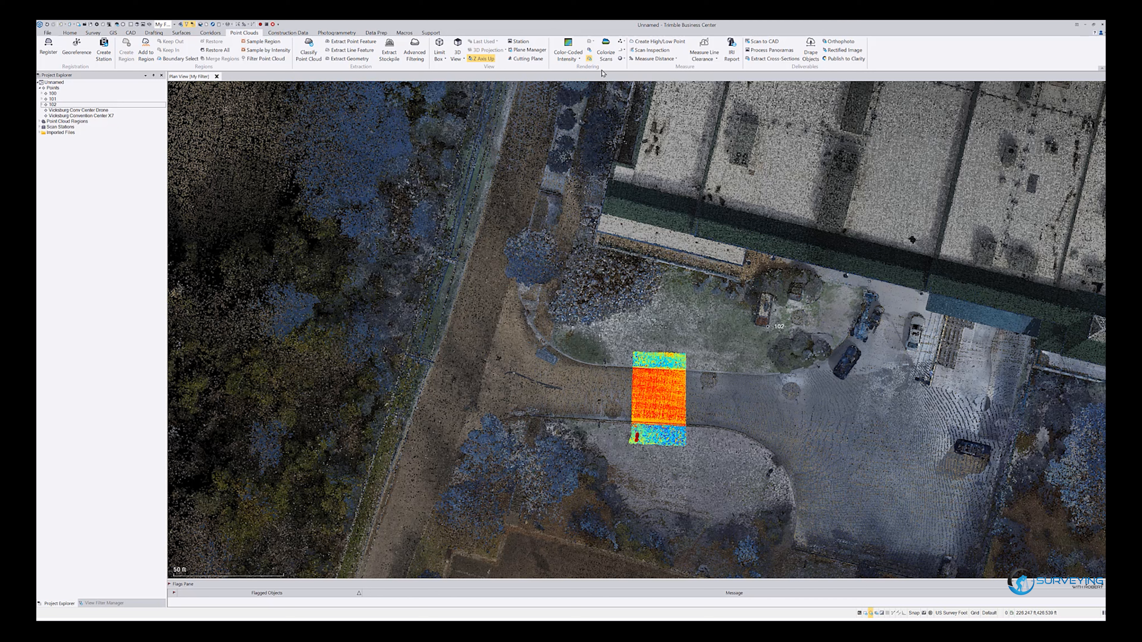
Render the point cloud in True Color and show only the curb region, hiding the Default and Never Classified regions.
click(579, 60)
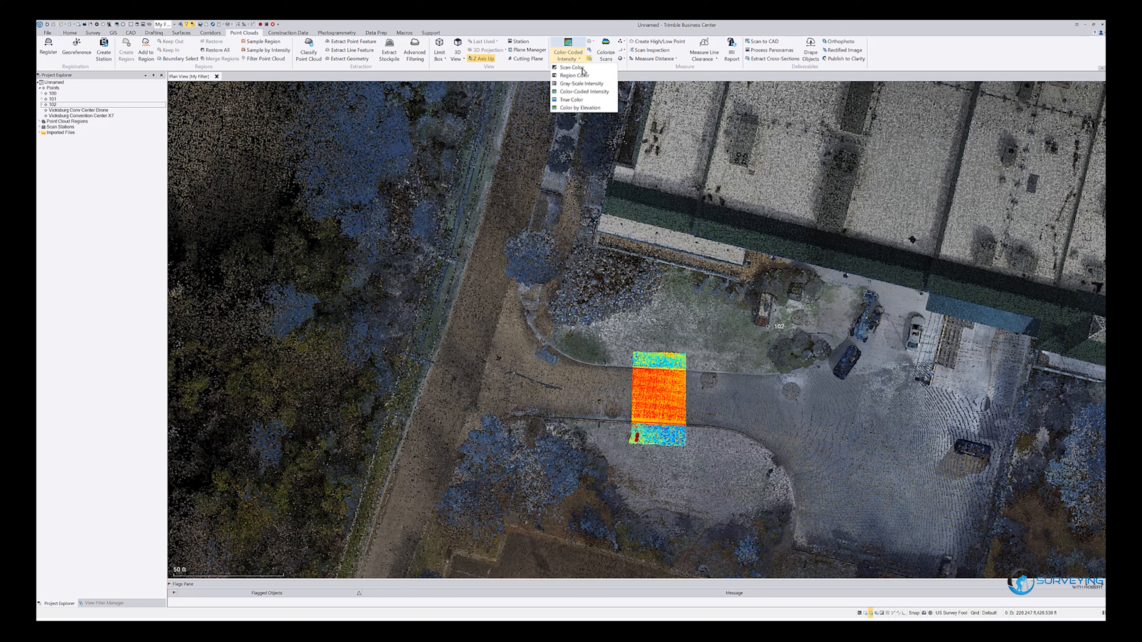
click(577, 100)
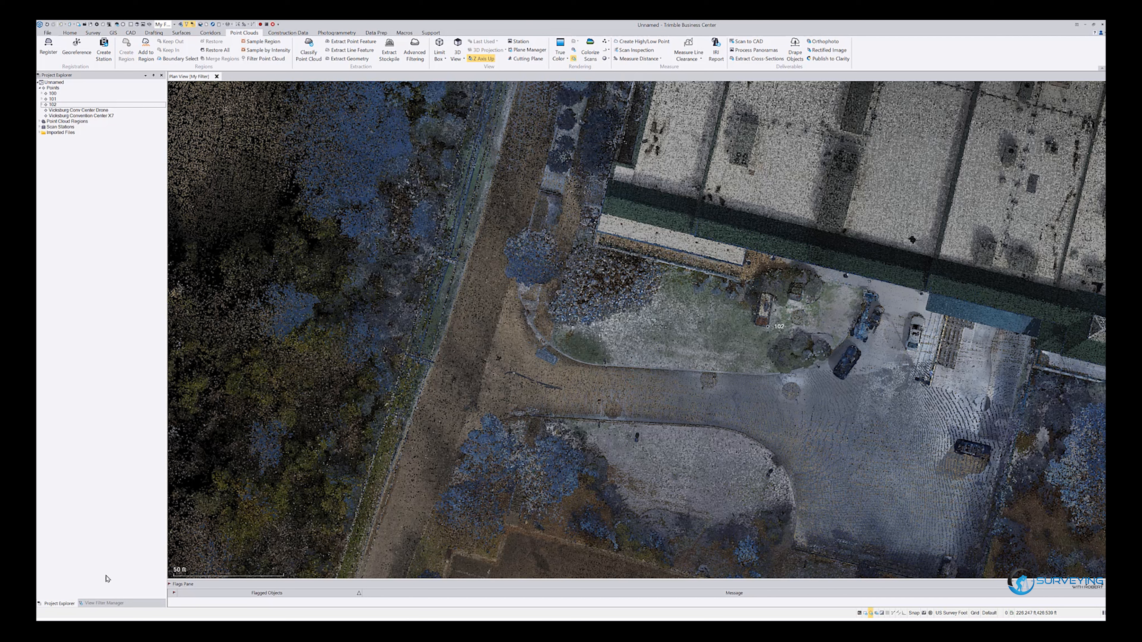
click(103, 603)
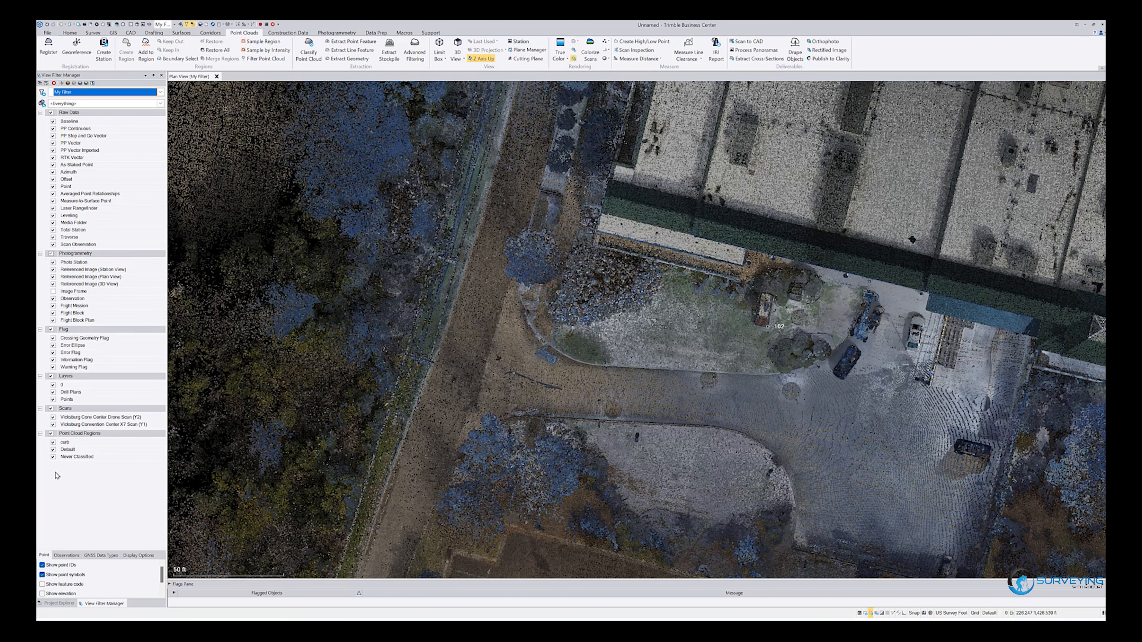
click(53, 449)
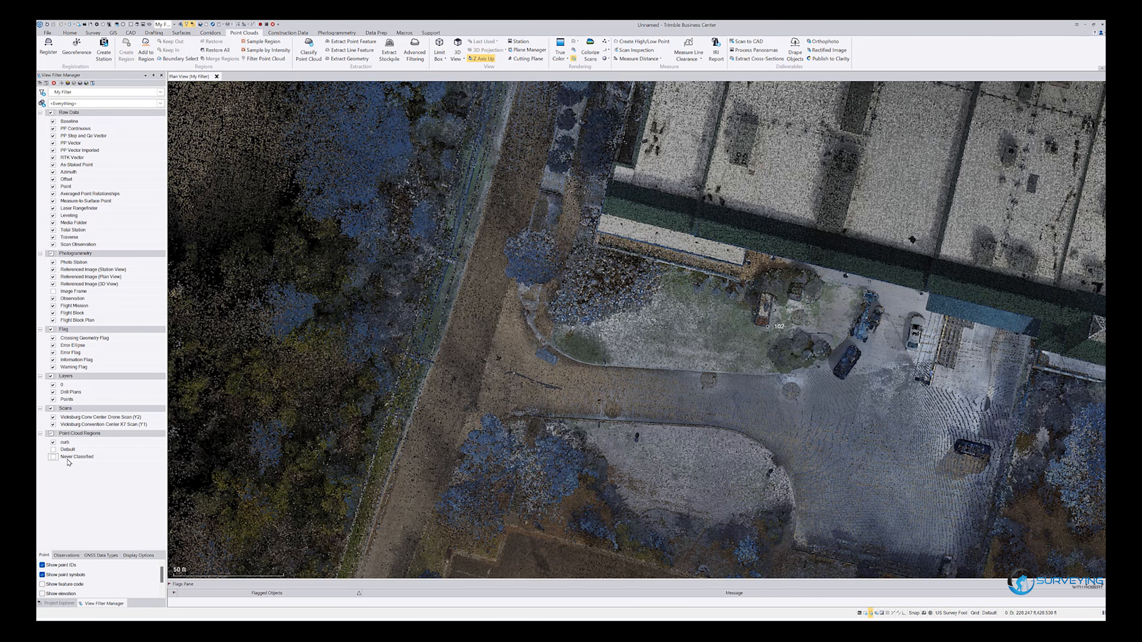
scroll(642, 408, up, 5)
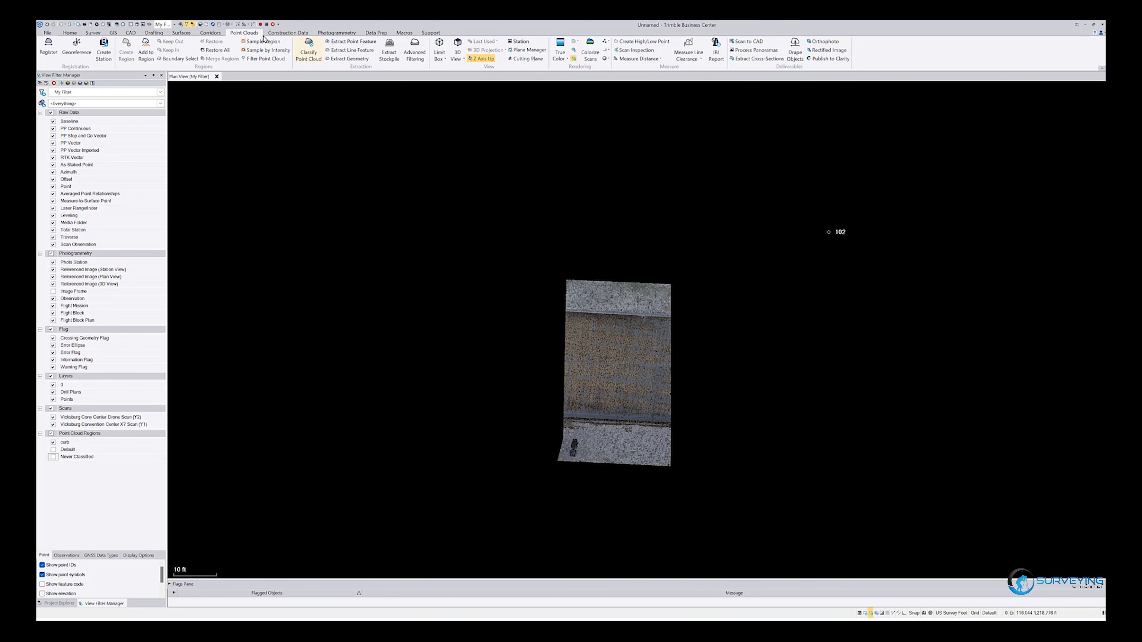
Open the curb region in a 3D view and examine the side profile of both clouds at one curb.
click(72, 33)
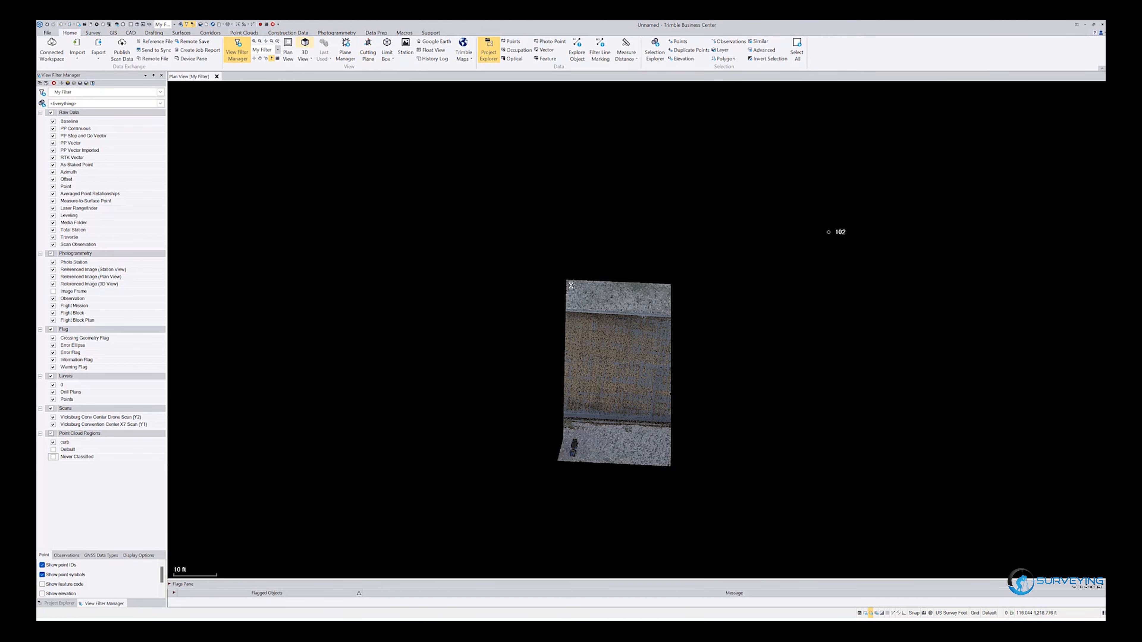
scroll(609, 342, up, 6)
middle_drag(614, 282, 493, 261)
scroll(710, 290, up, 5)
scroll(477, 253, up, 1)
scroll(484, 260, up, 5)
scroll(399, 281, up, 4)
scroll(342, 253, up, 2)
middle_drag(399, 261, 411, 285)
scroll(420, 283, down, 10)
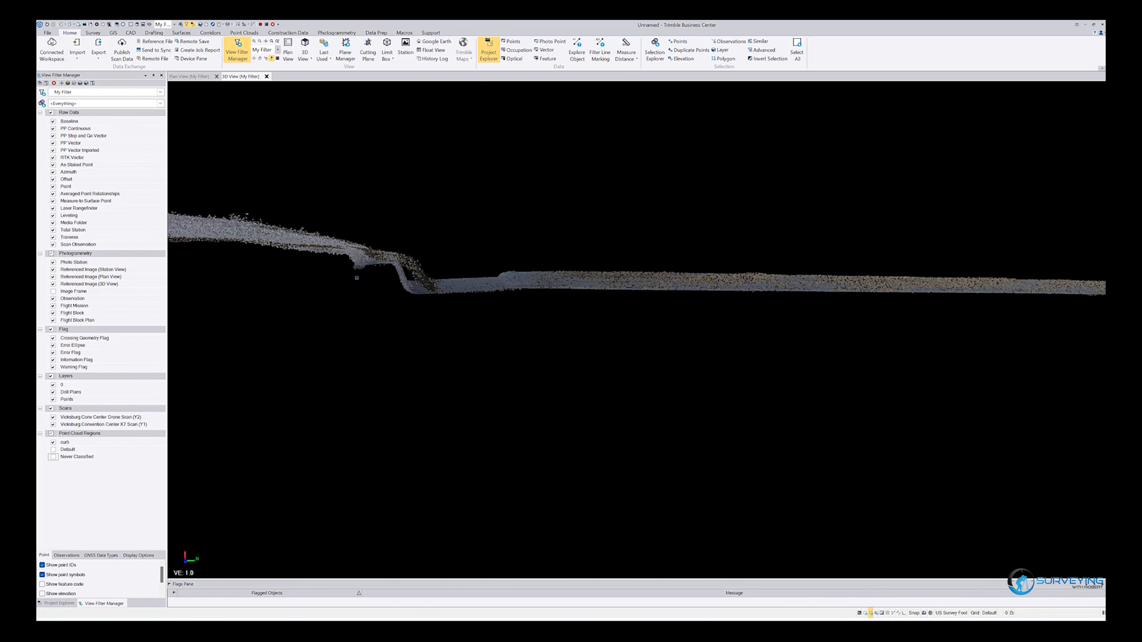
Compare the drone and X7 scan profiles along the driveway surface and at the curbs on both sides.
scroll(734, 309, up, 8)
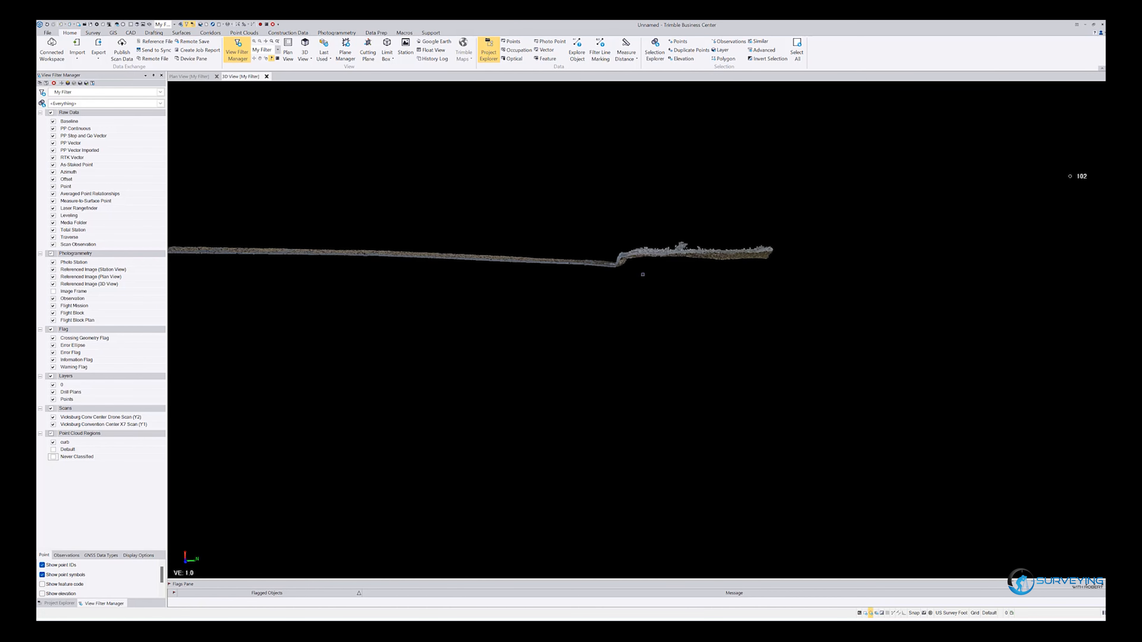
mouse_move(617, 259)
middle_down()
mouse_move(633, 266)
mouse_move(618, 273)
mouse_move(624, 265)
middle_up()
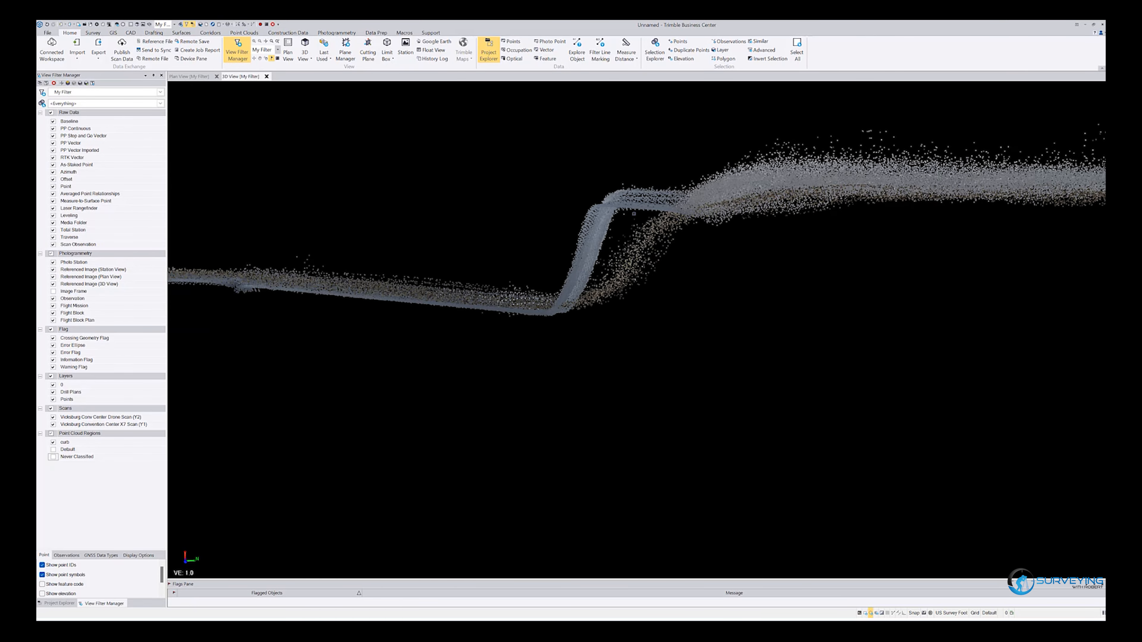
scroll(721, 278, down, 10)
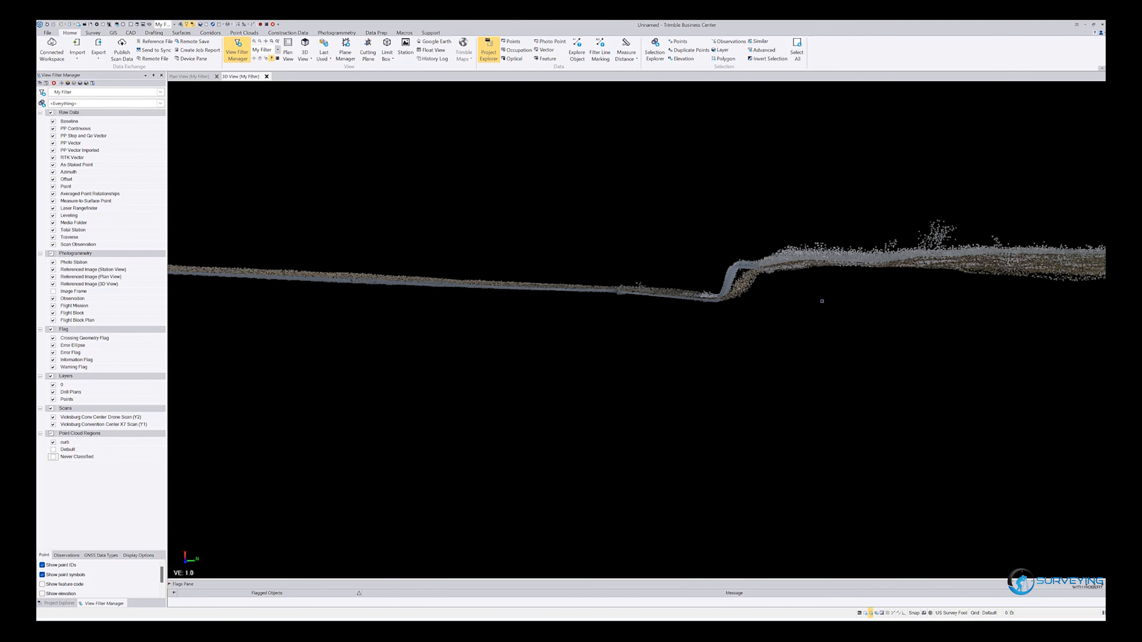
scroll(349, 276, up, 6)
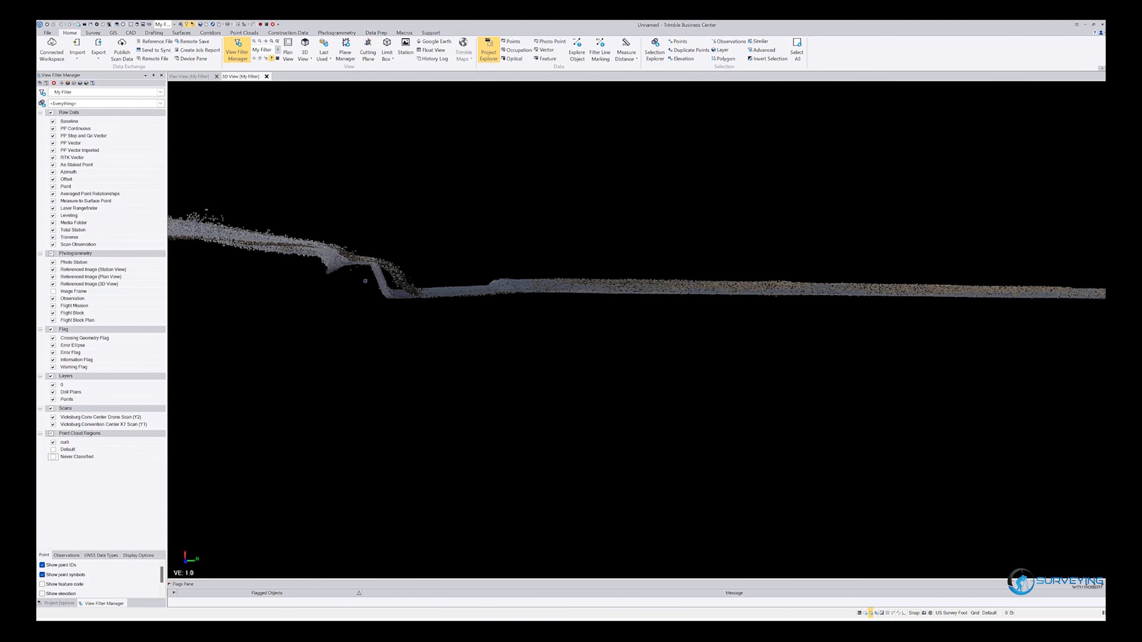
scroll(348, 276, down, 8)
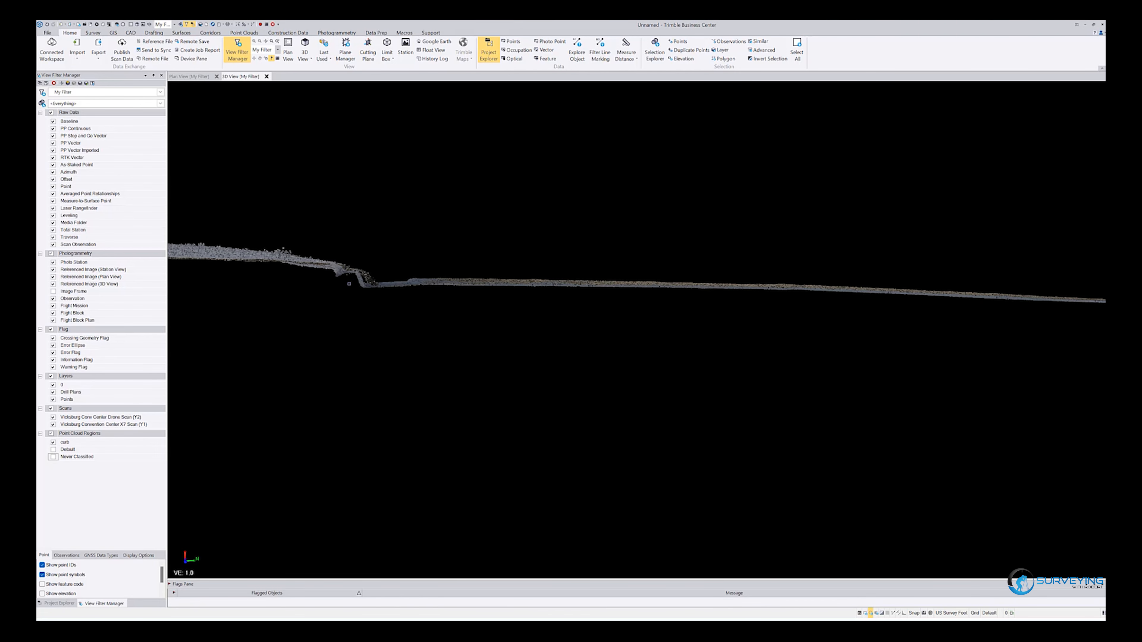
scroll(789, 280, up, 6)
scroll(887, 300, up, 4)
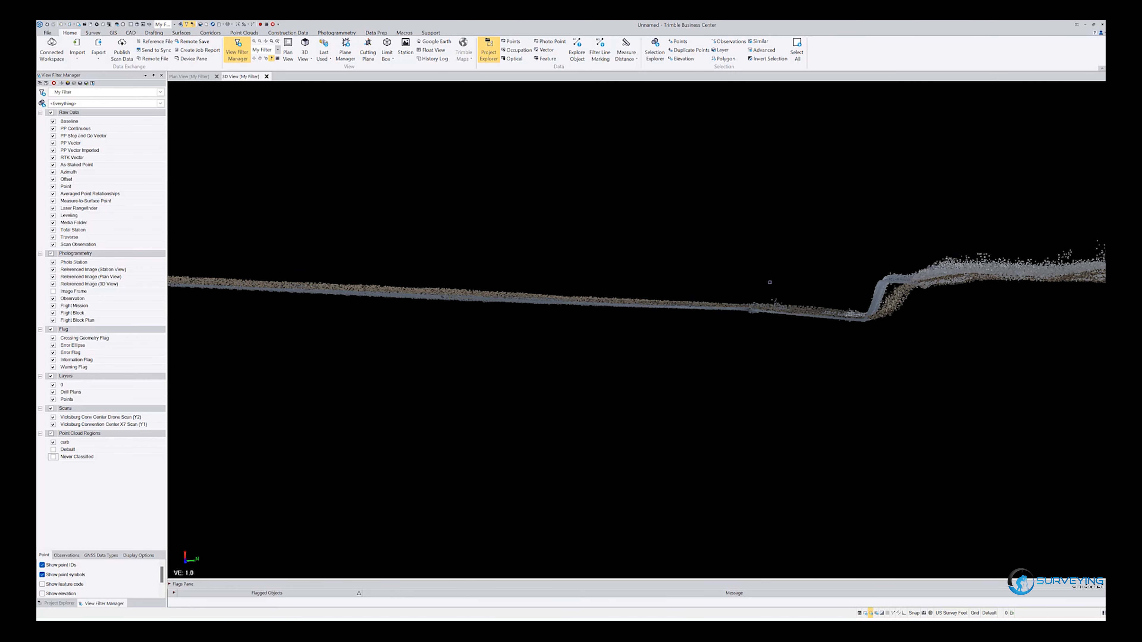
Measure the offset between the drone points and the X7 scan's curb face in the side profile with an inverse.
scroll(886, 319, down, 5)
scroll(432, 299, down, 2)
scroll(288, 296, up, 3)
scroll(283, 297, up, 3)
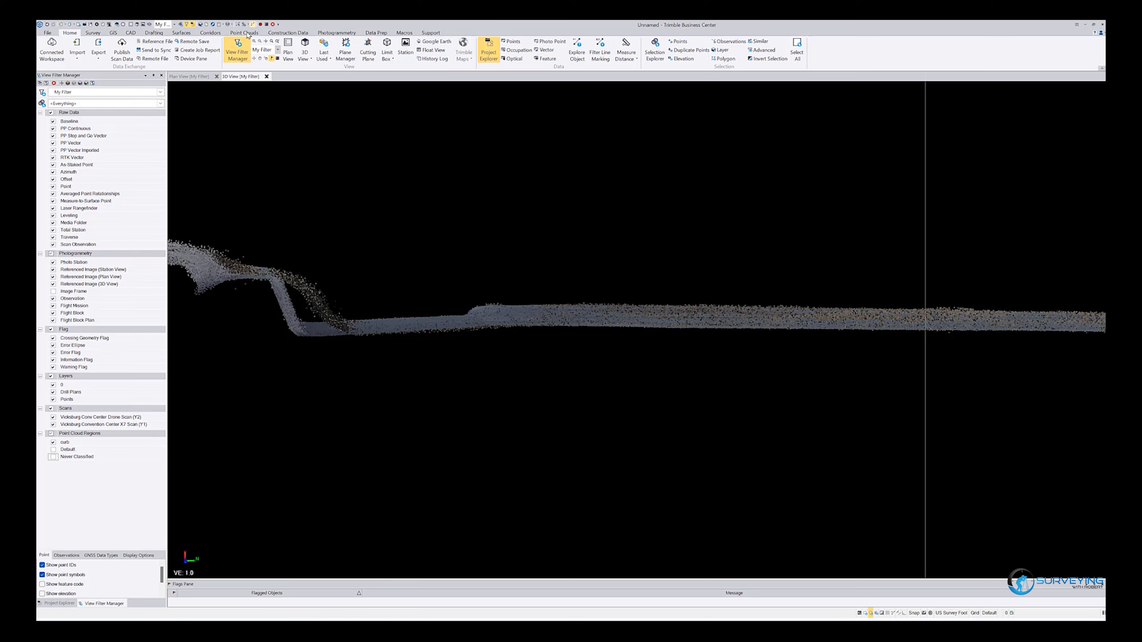
click(251, 25)
middle_drag(258, 310, 305, 308)
scroll(319, 306, up, 5)
middle_drag(274, 272, 364, 311)
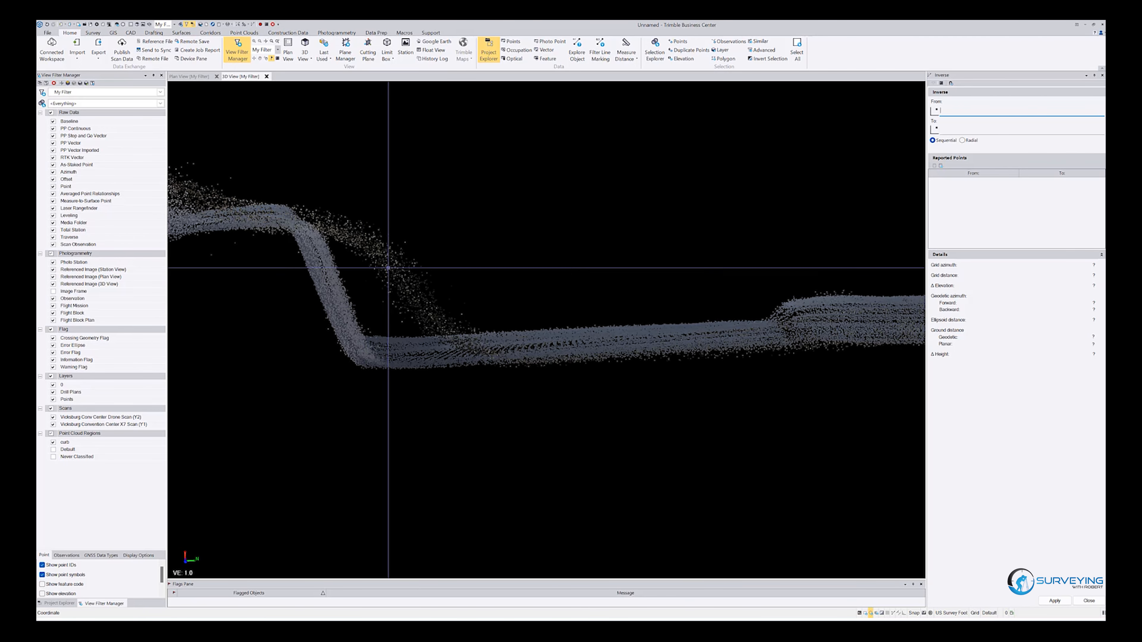
click(402, 276)
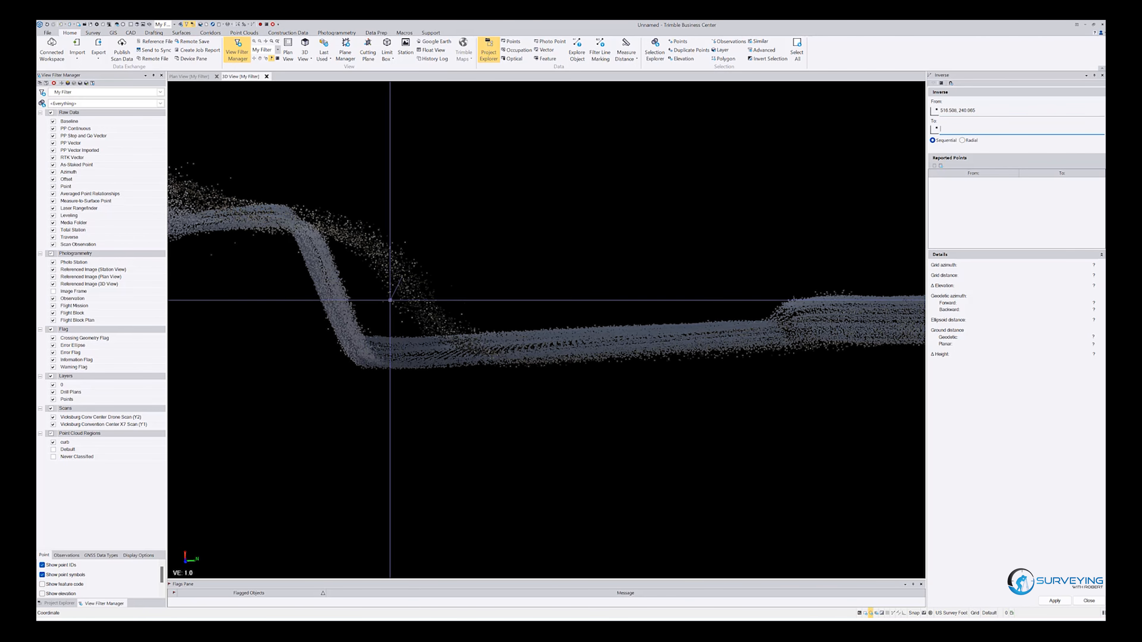
click(339, 291)
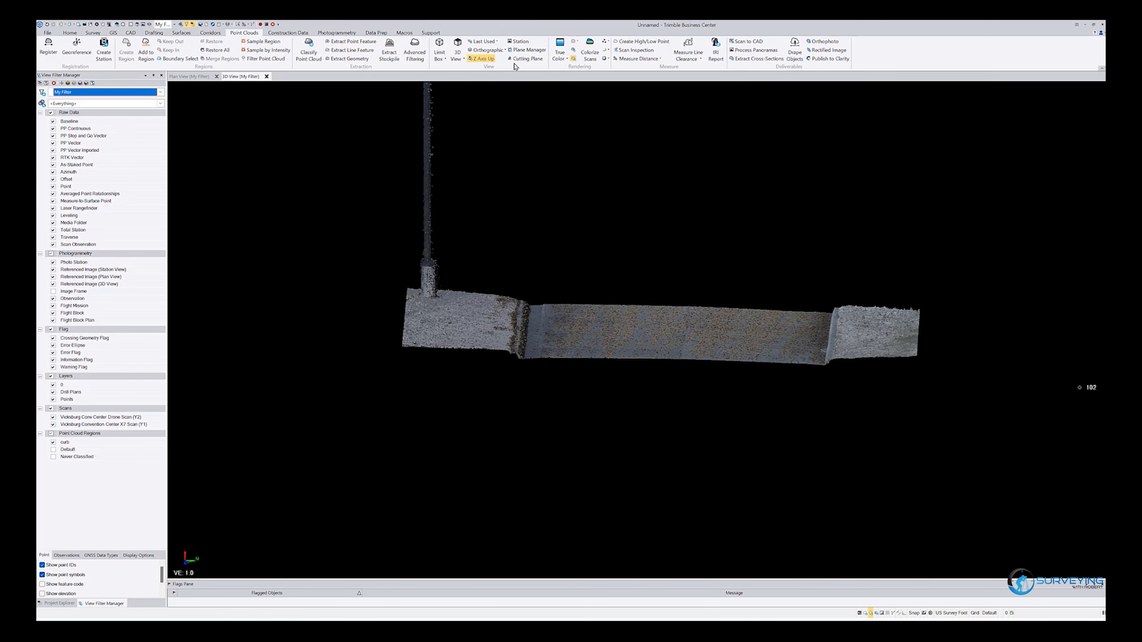
Create a vertical plane through two points picked in plan view, running across the driveway from one curb side to the other.
click(526, 50)
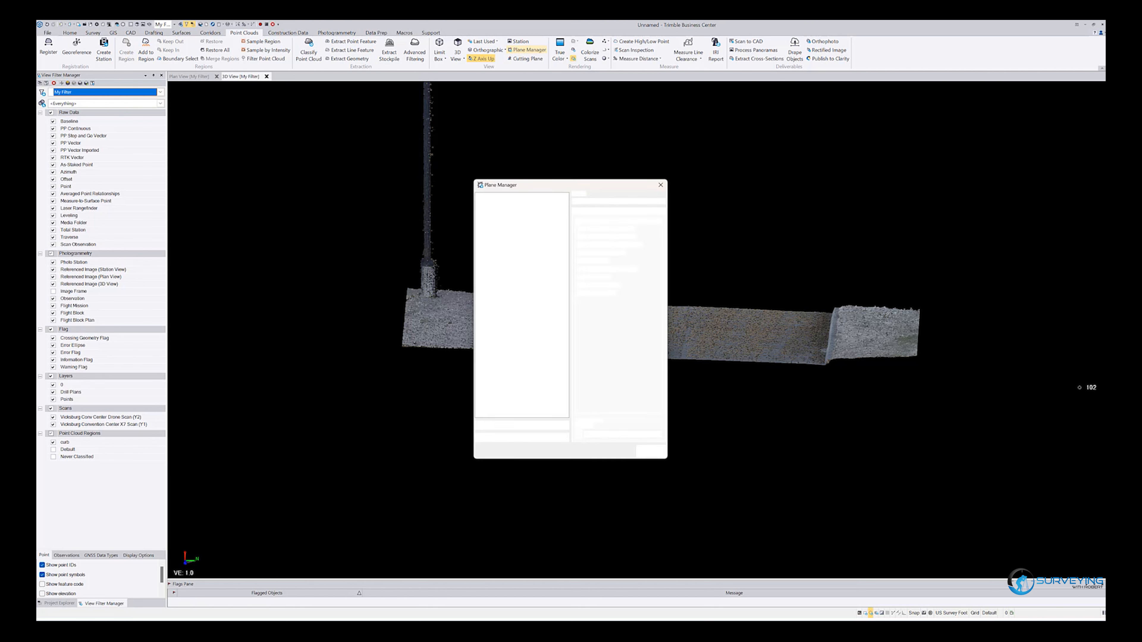
click(538, 430)
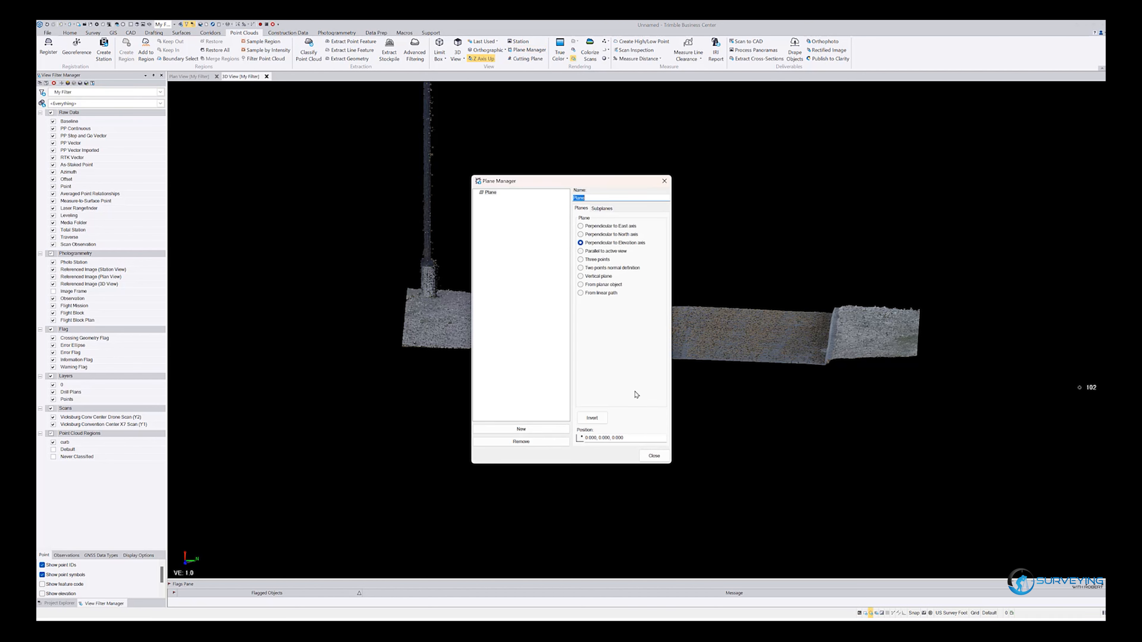
click(580, 277)
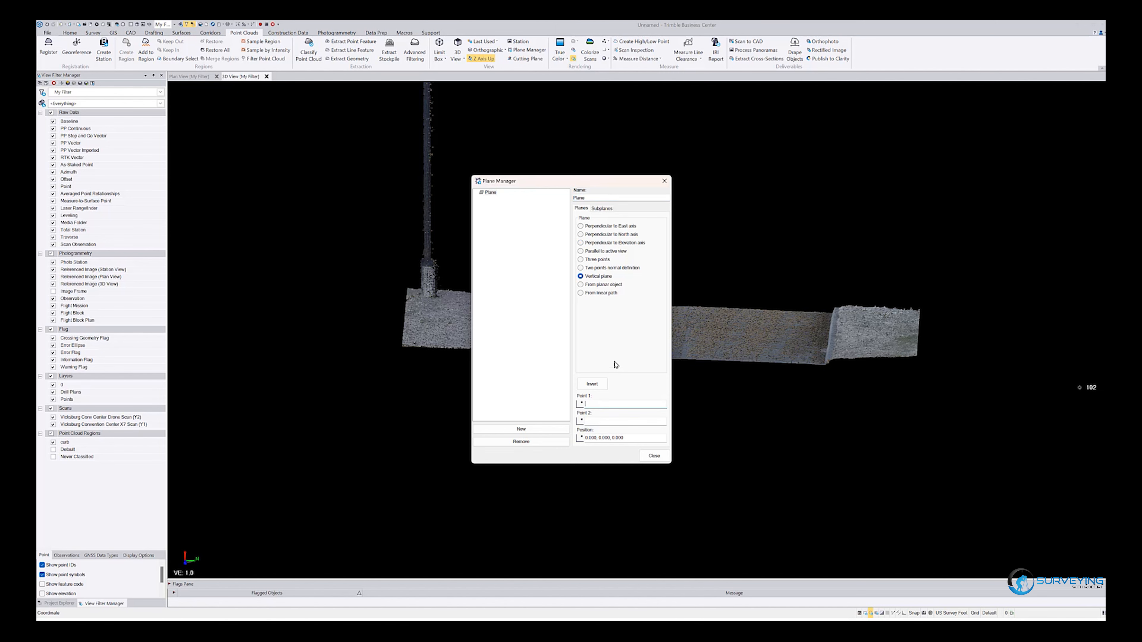
click(198, 77)
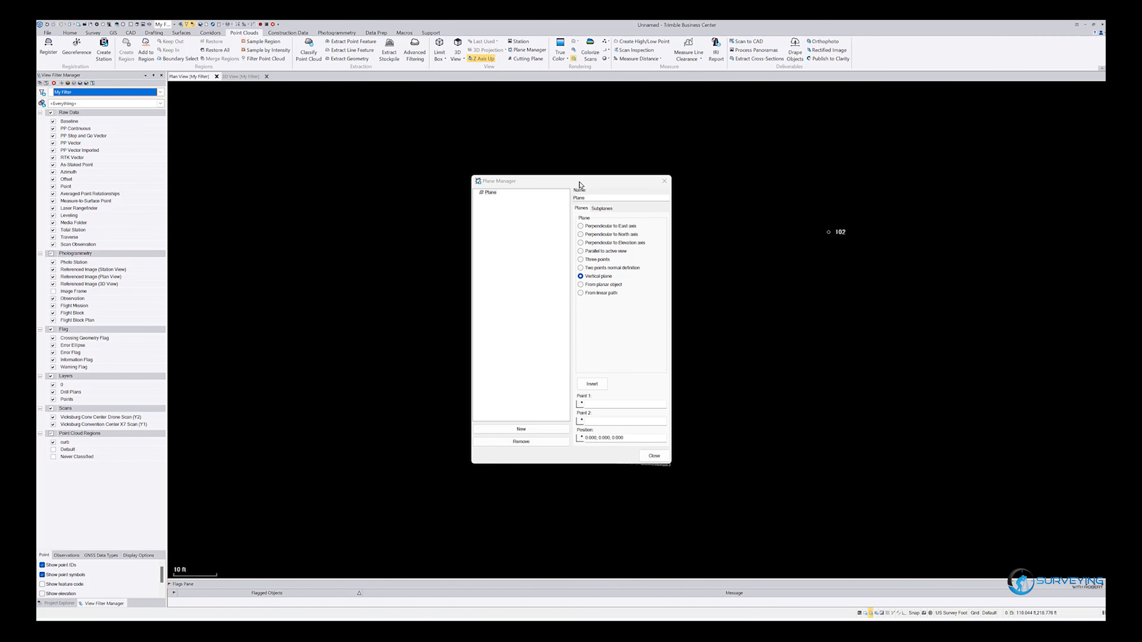
drag(629, 181, 901, 179)
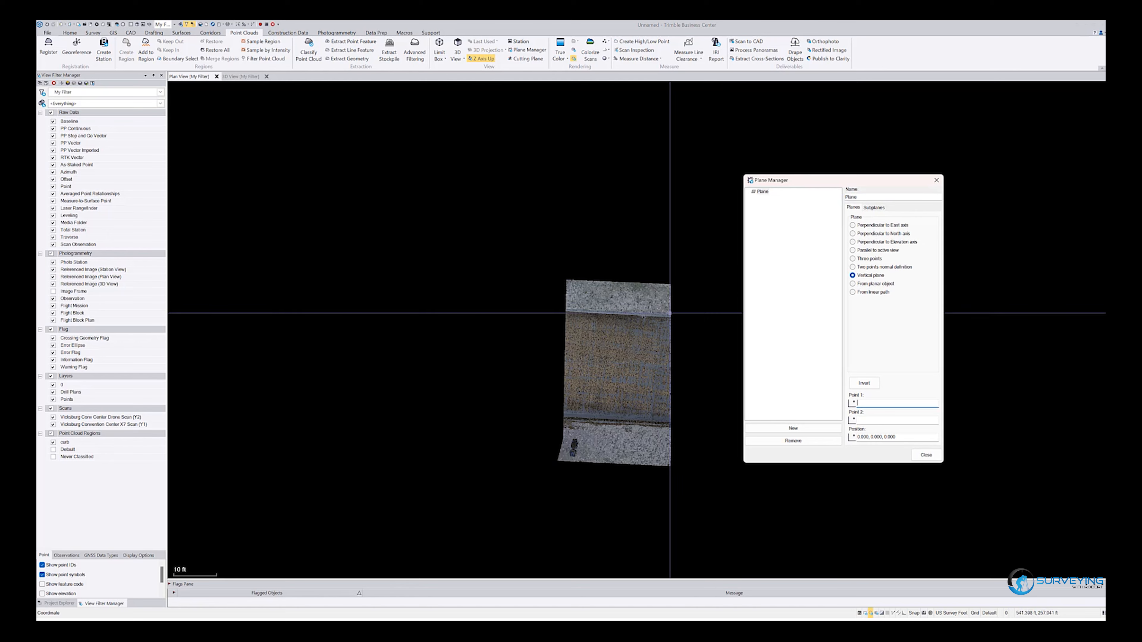
click(620, 289)
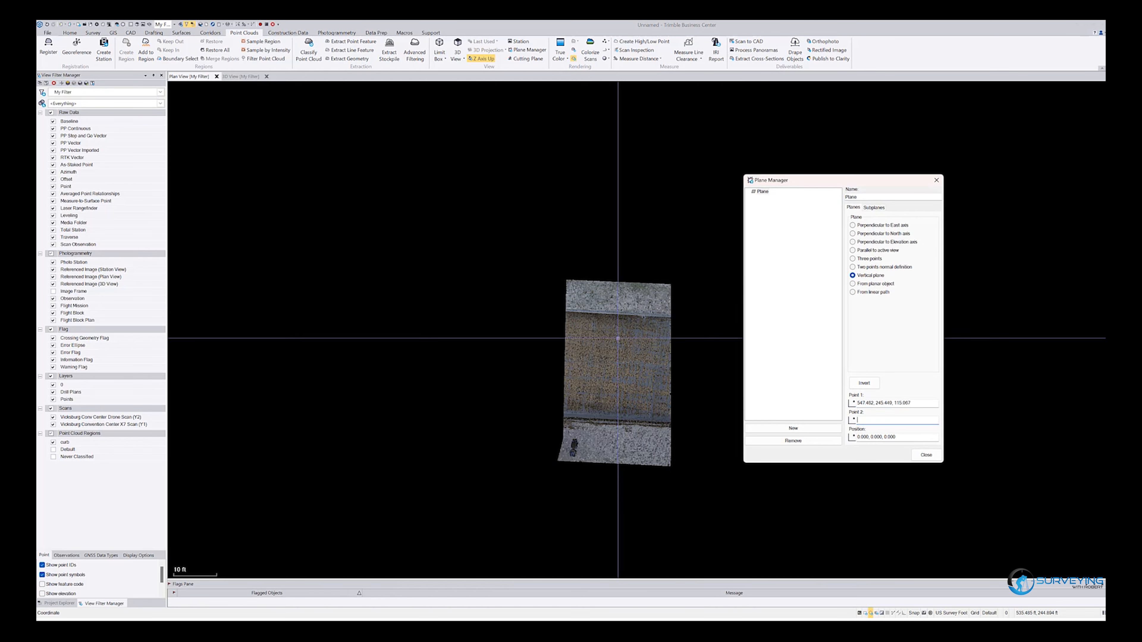
click(623, 457)
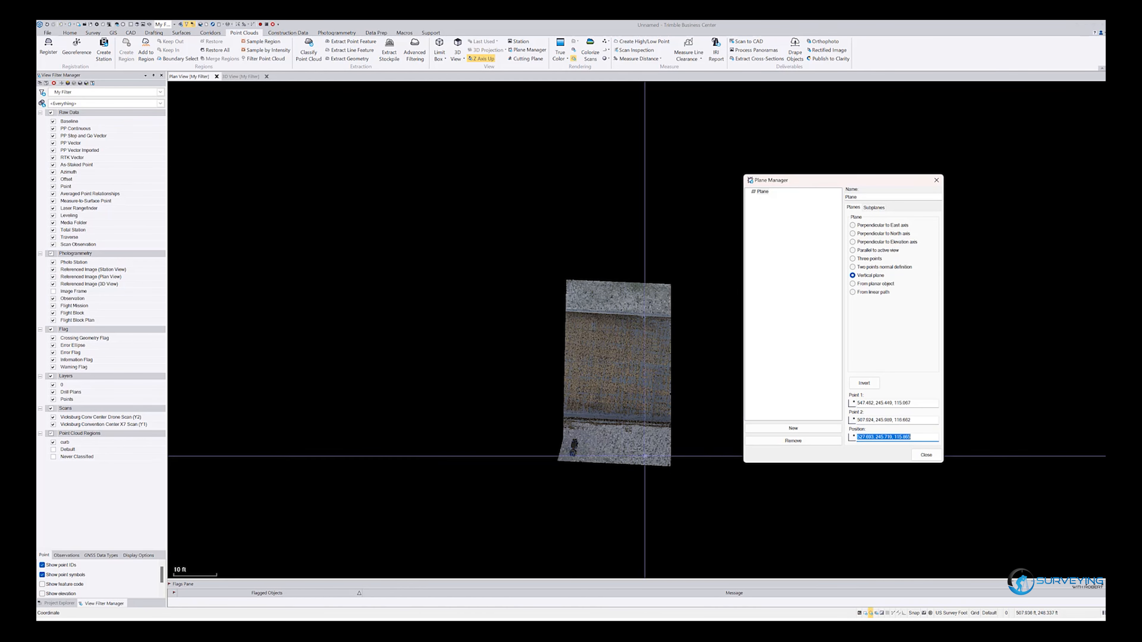
click(926, 455)
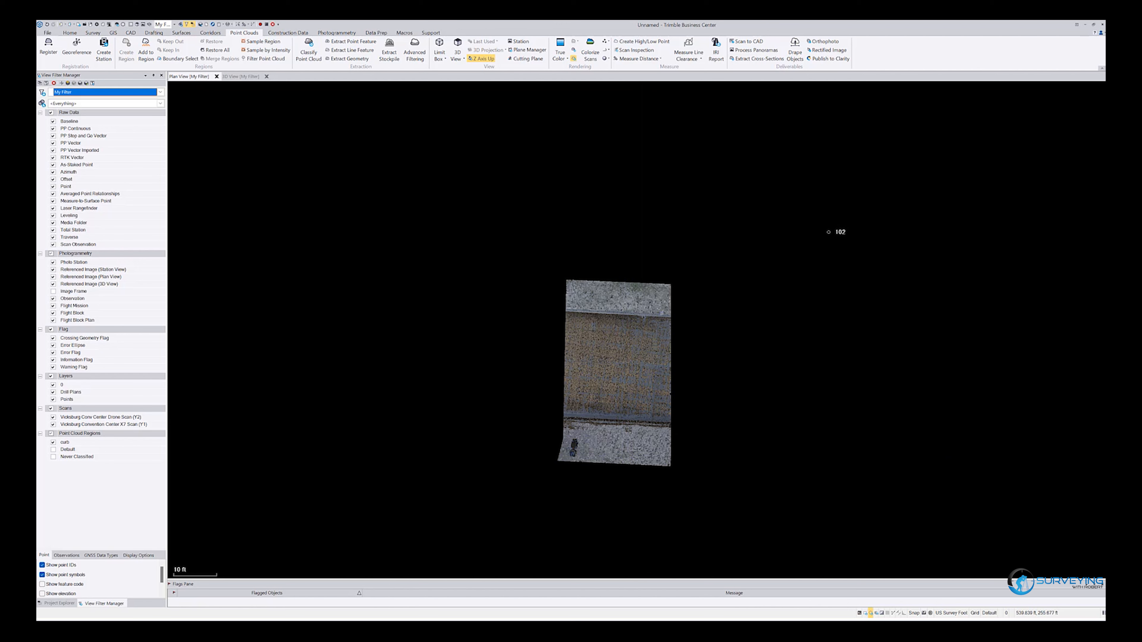
Apply the vertical plane as a cutting plane in the 3D view and examine the cross section of both clouds along the curb and driveway.
click(250, 76)
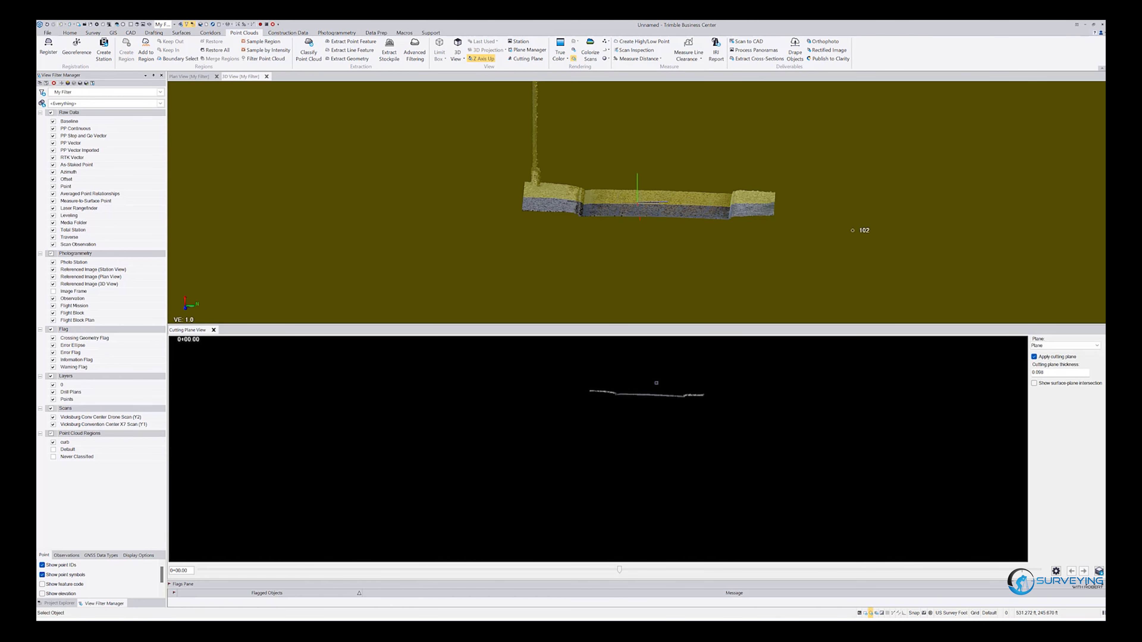
scroll(670, 399, up, 5)
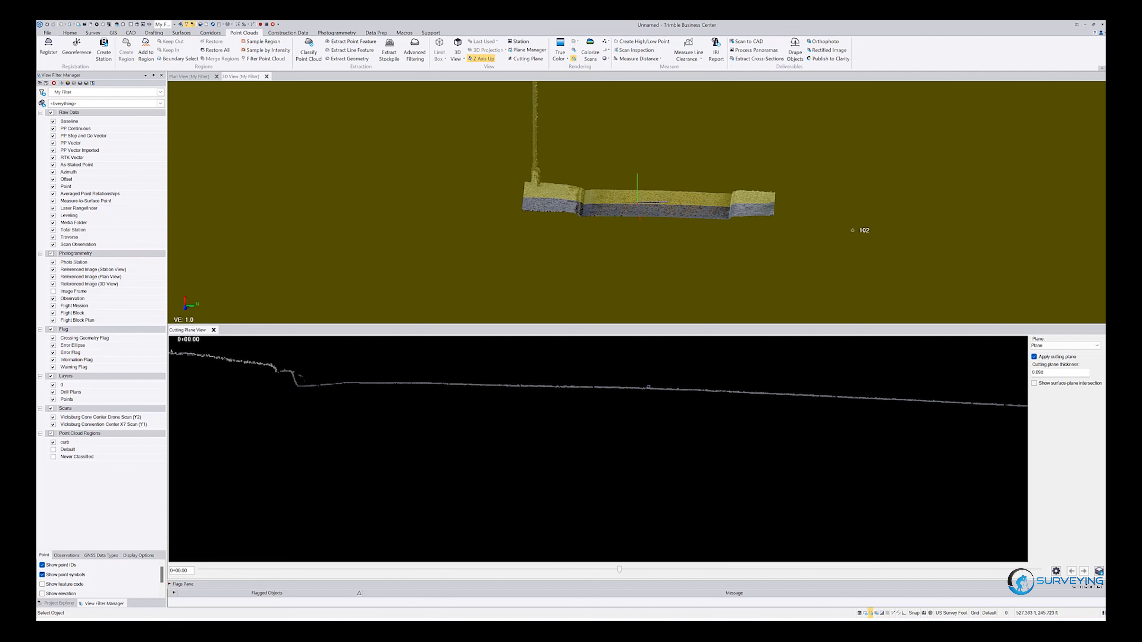
scroll(622, 395, down, 8)
scroll(390, 388, up, 8)
scroll(448, 368, down, 8)
scroll(647, 416, up, 8)
scroll(540, 395, down, 8)
scroll(457, 401, up, 10)
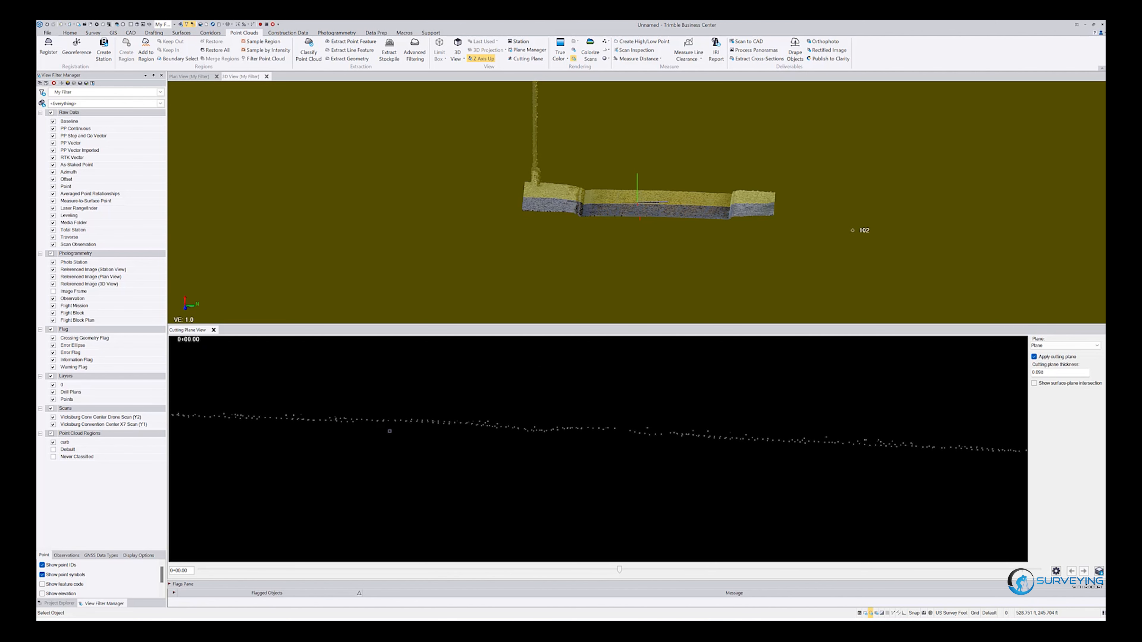